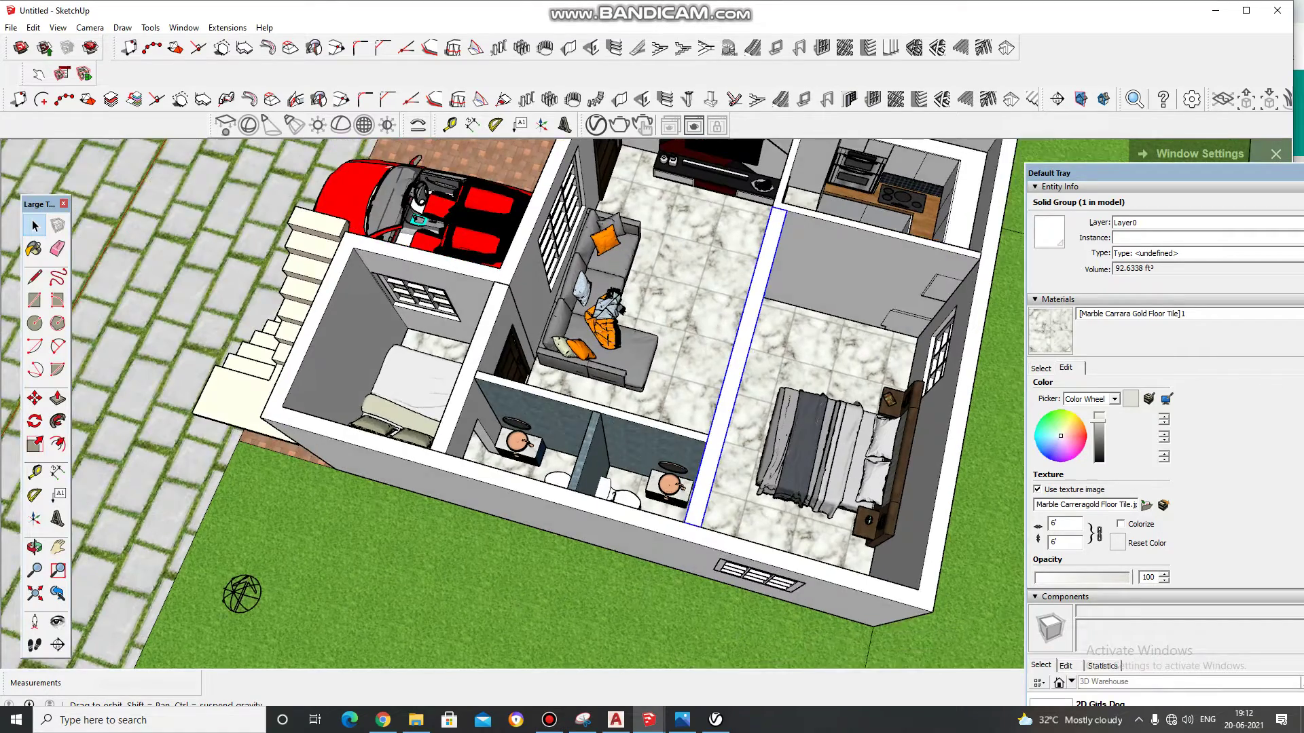
Step: Orbit the house from the front view with stairs and car to a higher angle
middle_click_drag(237, 563, 259, 640)
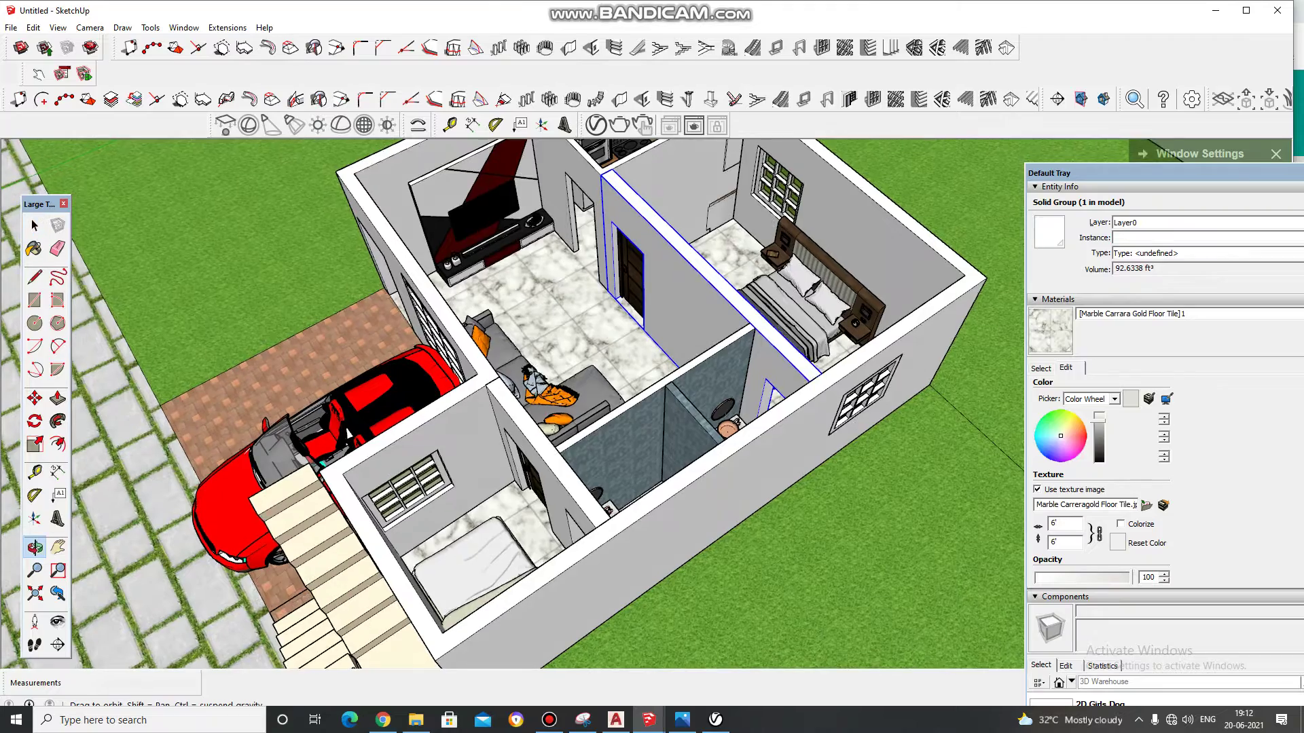
middle_click_drag(347, 435, 380, 380)
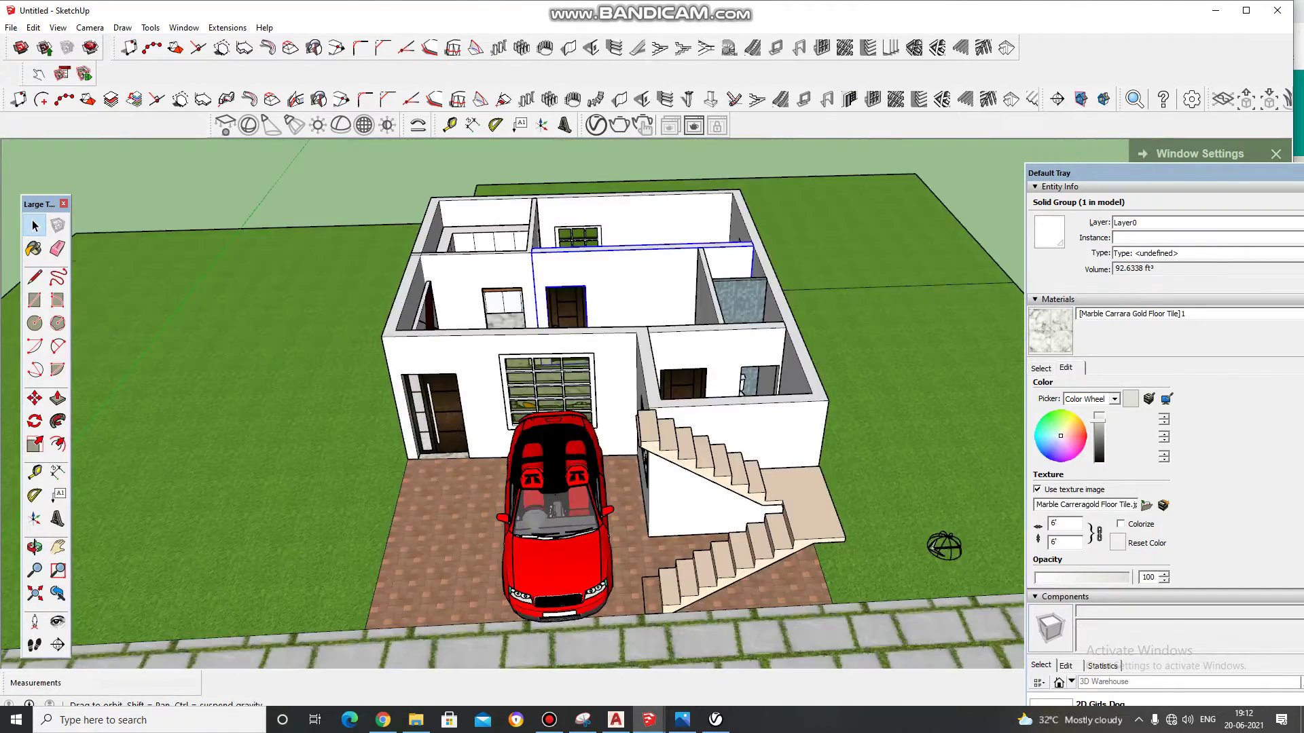
mouse_move(940, 543)
middle_mouse_down()
mouse_move(750, 652)
mouse_move(927, 550)
middle_mouse_up()
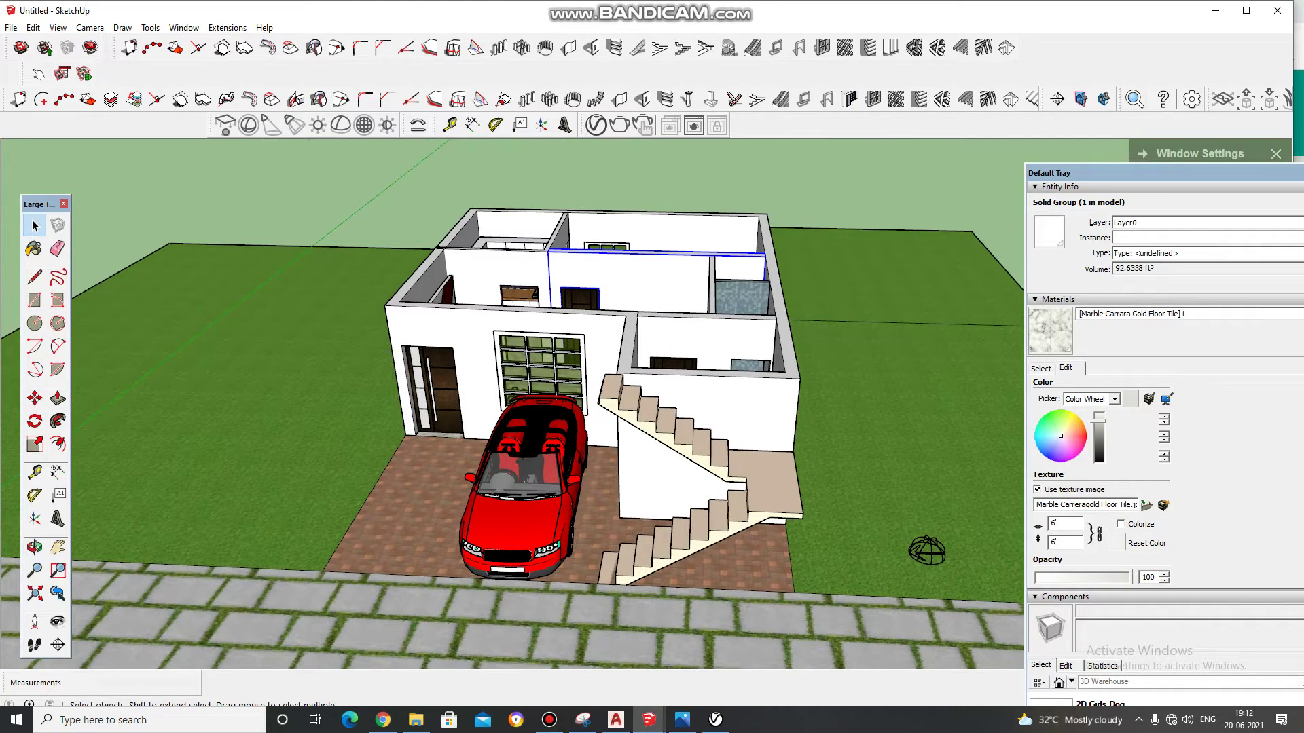
mouse_move(927, 550)
middle_mouse_down()
mouse_move(862, 606)
mouse_move(946, 534)
middle_mouse_up()
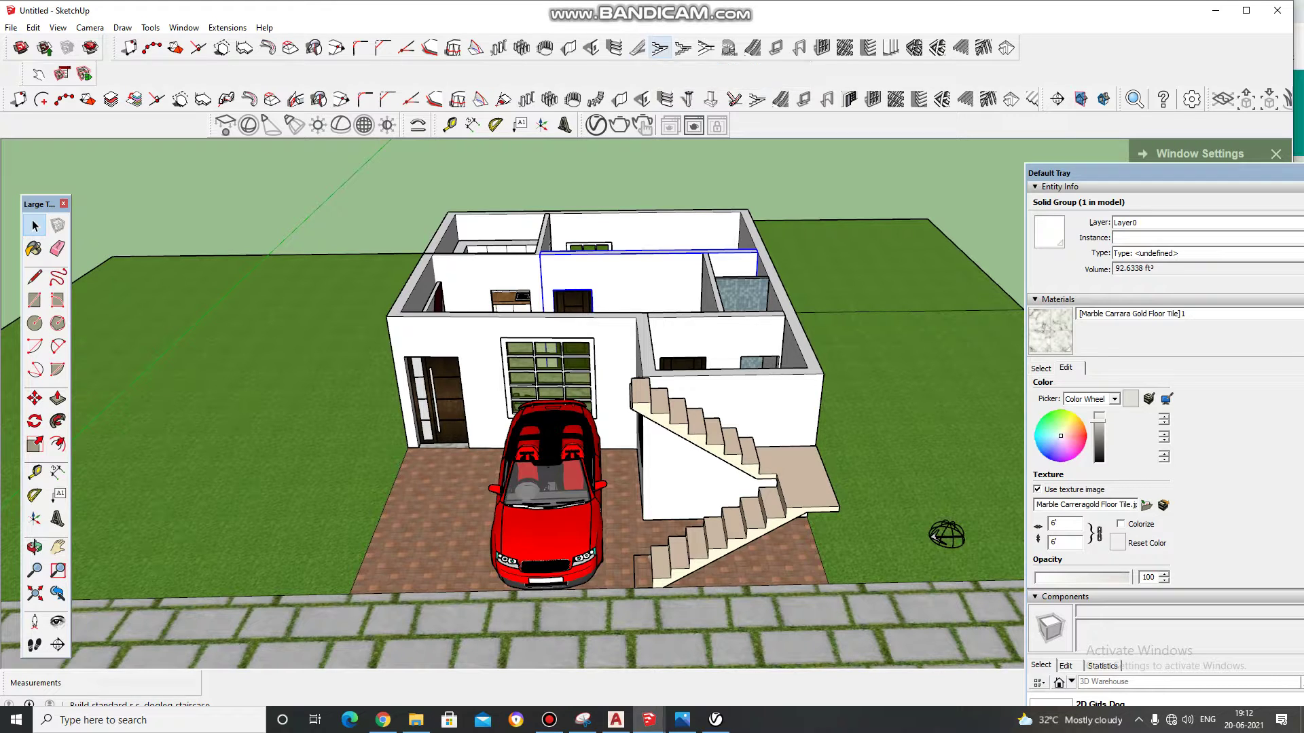
mouse_move(944, 535)
middle_mouse_down()
mouse_move(962, 496)
mouse_move(1015, 508)
mouse_move(974, 543)
mouse_move(947, 662)
mouse_move(925, 547)
mouse_move(934, 557)
mouse_move(42, 182)
mouse_move(37, 272)
mouse_move(38, 182)
middle_mouse_up()
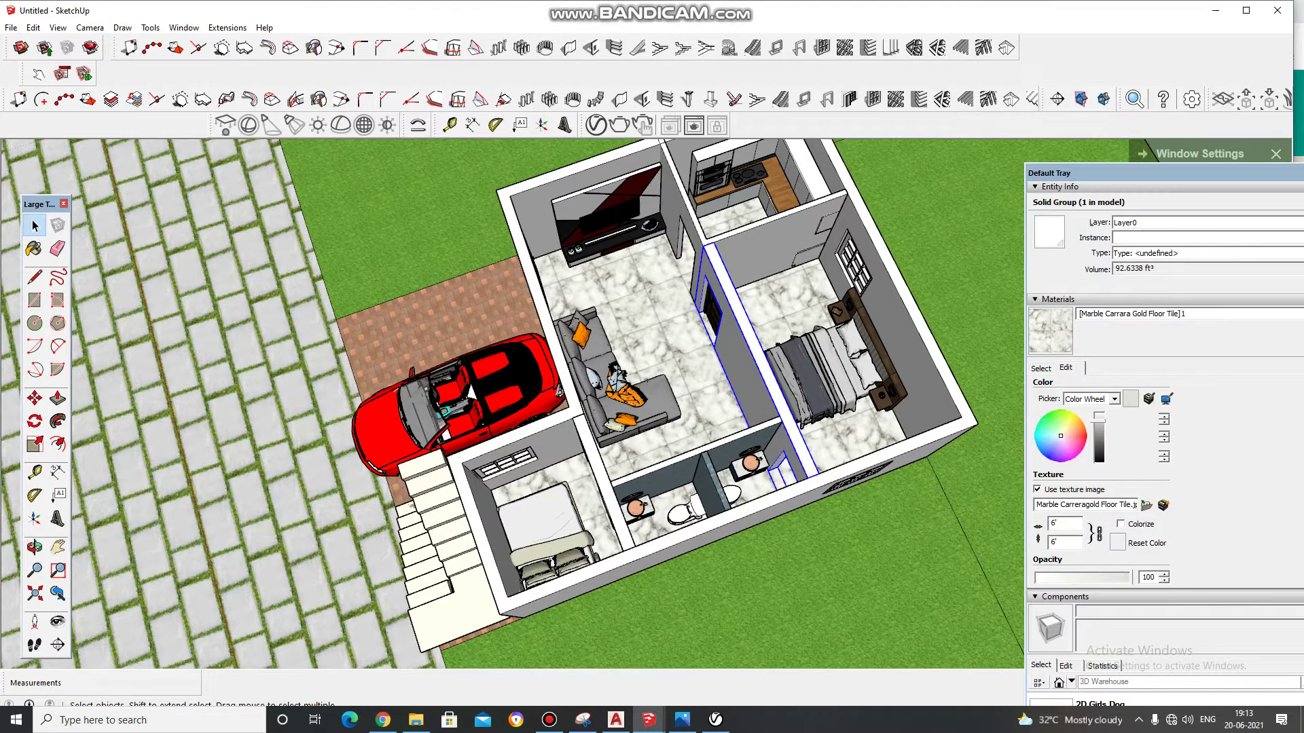
middle_click_drag(37, 182, 41, 204)
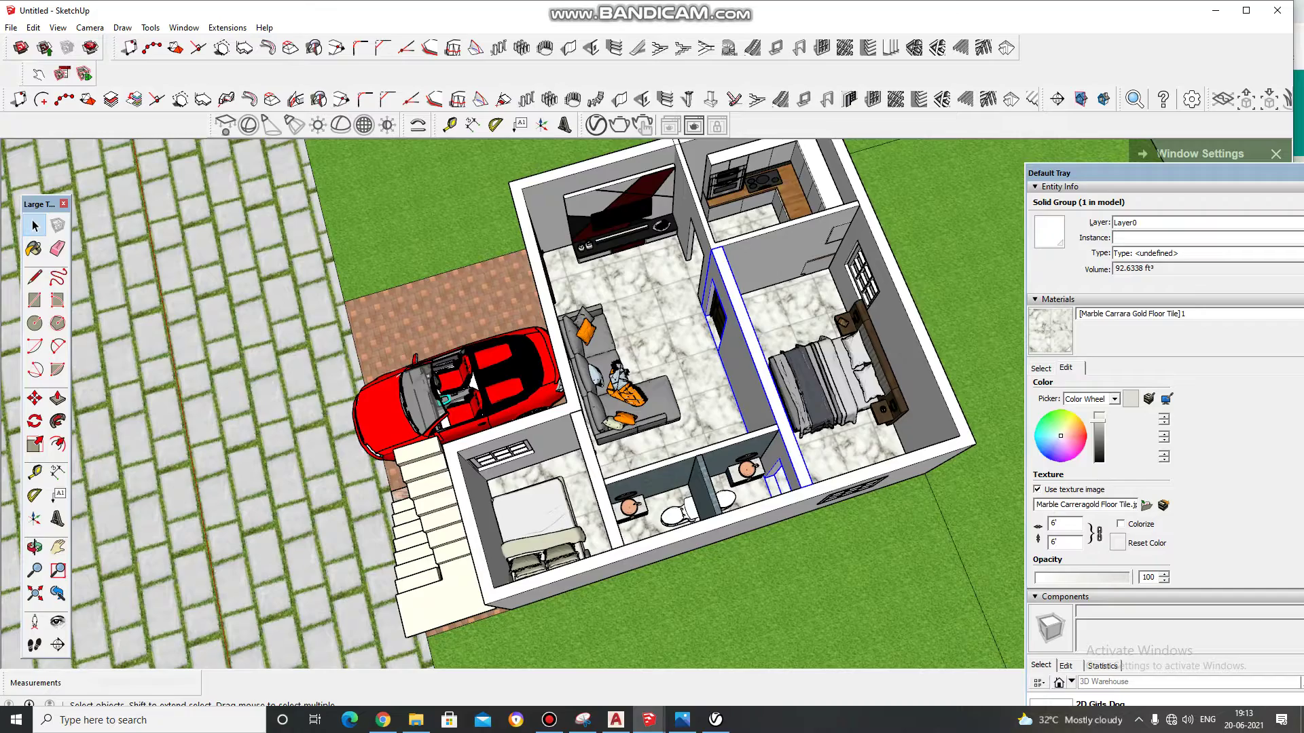
Step: Orbit to a near top-down plan of the furnished rooms and zoom in
mouse_move(450, 583)
middle_mouse_down()
mouse_move(450, 664)
mouse_move(421, 652)
middle_mouse_up()
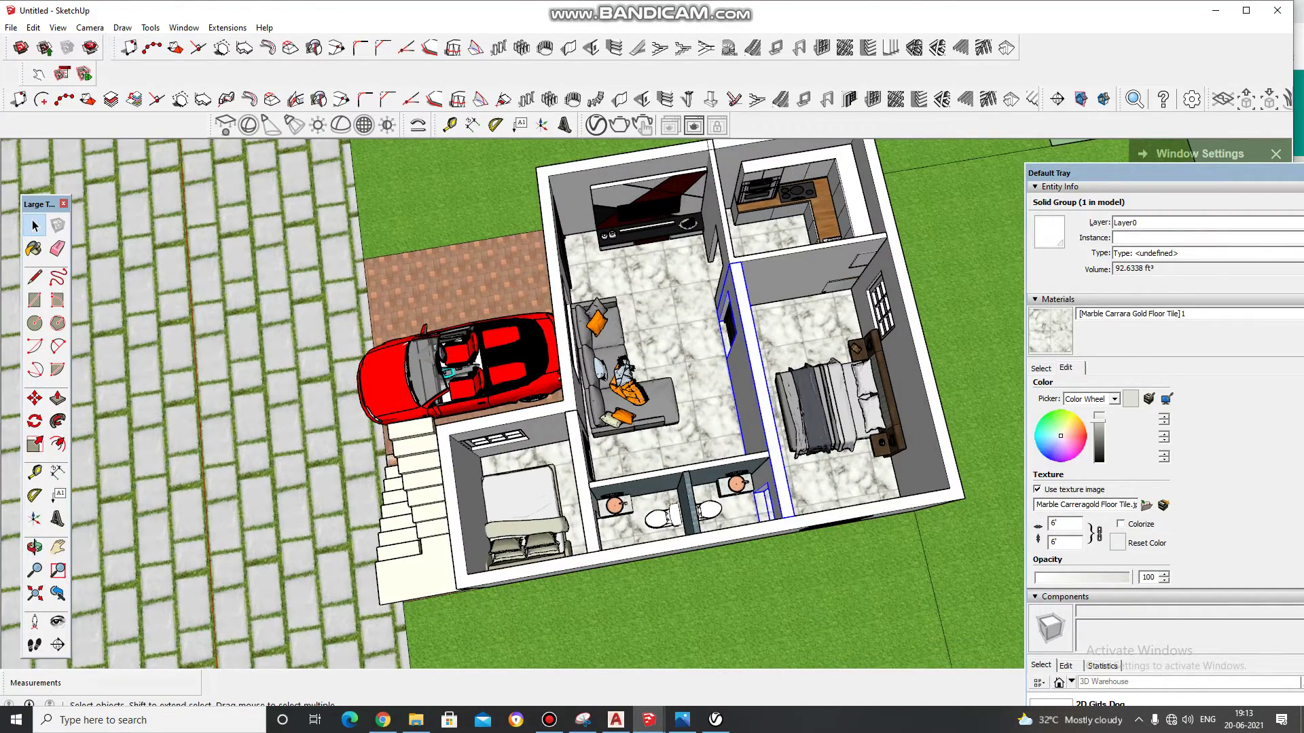
middle_click_drag(360, 203, 371, 333)
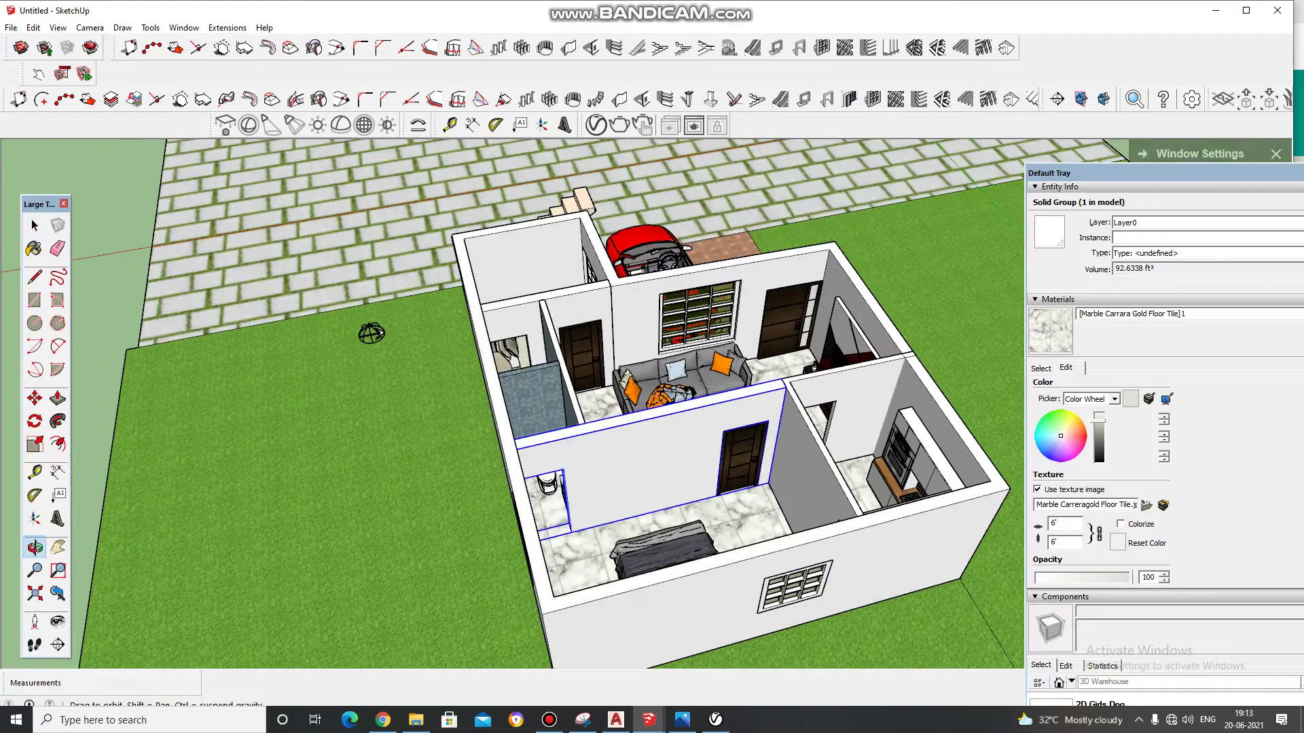
mouse_move(371, 333)
middle_mouse_down()
mouse_move(335, 352)
mouse_move(309, 495)
mouse_move(344, 631)
mouse_move(373, 650)
mouse_move(516, 611)
mouse_move(529, 543)
middle_mouse_up()
scroll(537, 227, "up", 1)
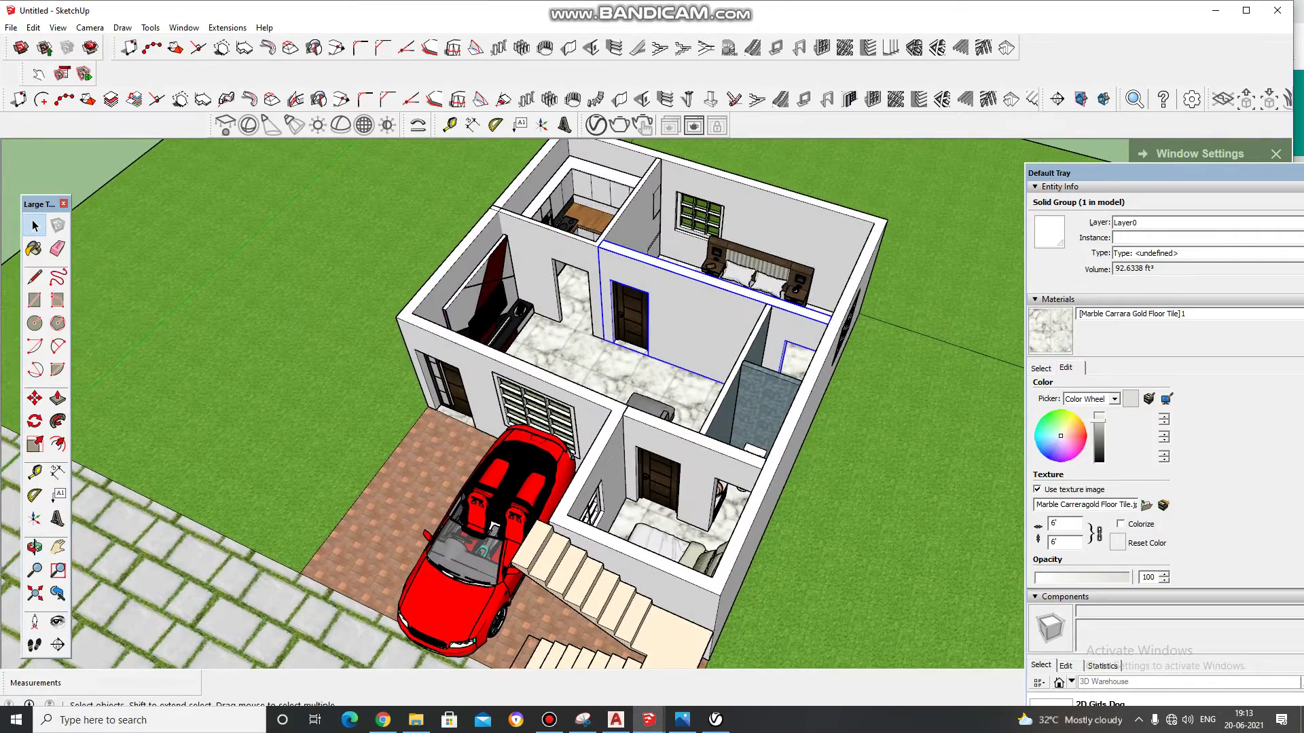
scroll(536, 228, "up", 1)
scroll(537, 228, "up", 1)
scroll(537, 339, "up", 2)
Step: Look over the living room and bedroom, zoom out to the whole house, then switch to AutoCAD
mouse_move(536, 339)
middle_mouse_down()
mouse_move(496, 421)
mouse_move(482, 519)
middle_mouse_up()
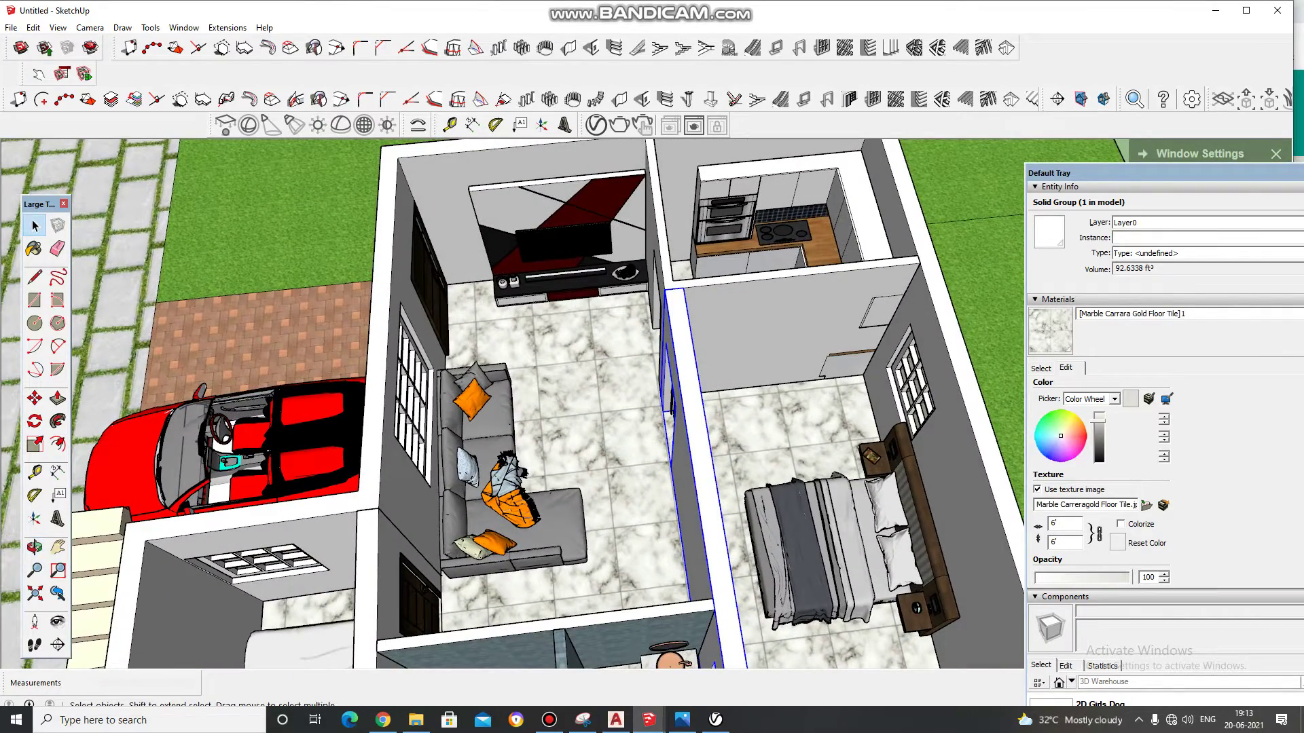
middle_click_drag(483, 520, 381, 421)
mouse_move(9, 428)
middle_mouse_down()
mouse_move(13, 402)
mouse_move(18, 475)
middle_mouse_up()
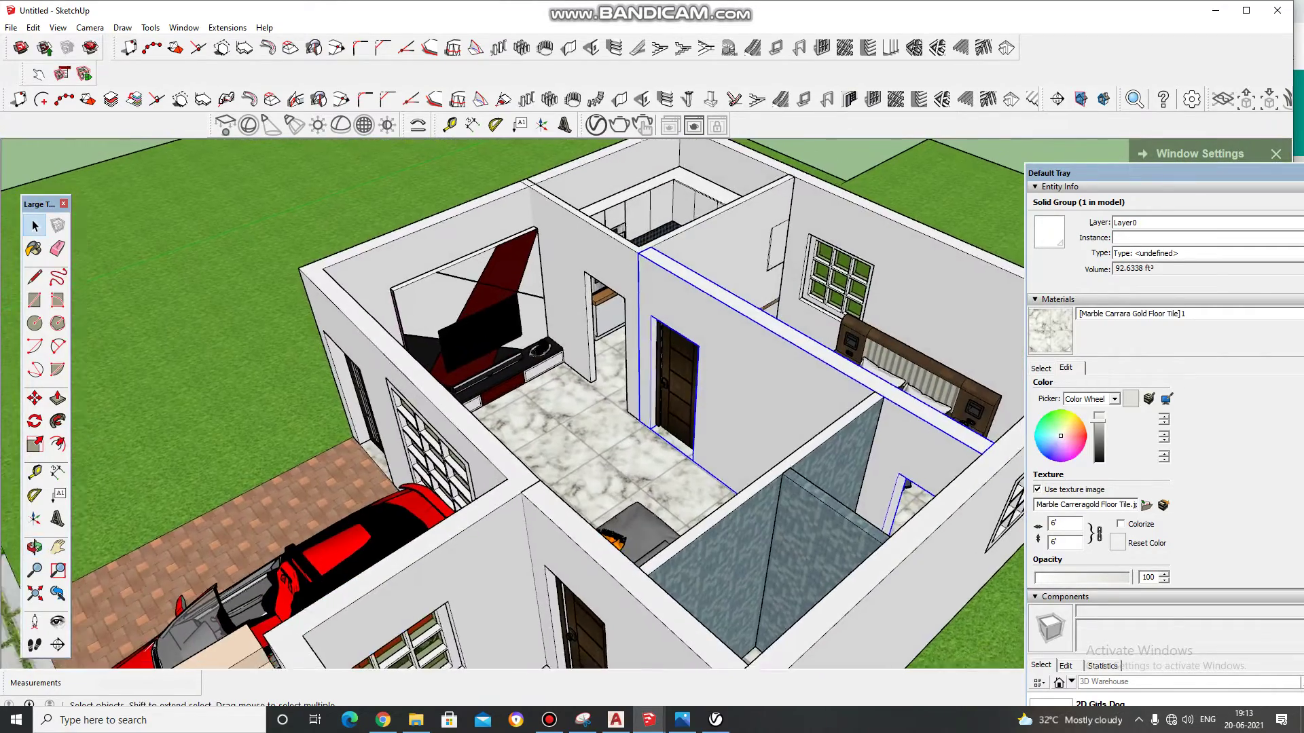
scroll(509, 408, "down", 3)
scroll(509, 408, "down", 3)
scroll(510, 408, "down", 3)
scroll(509, 407, "down", 1)
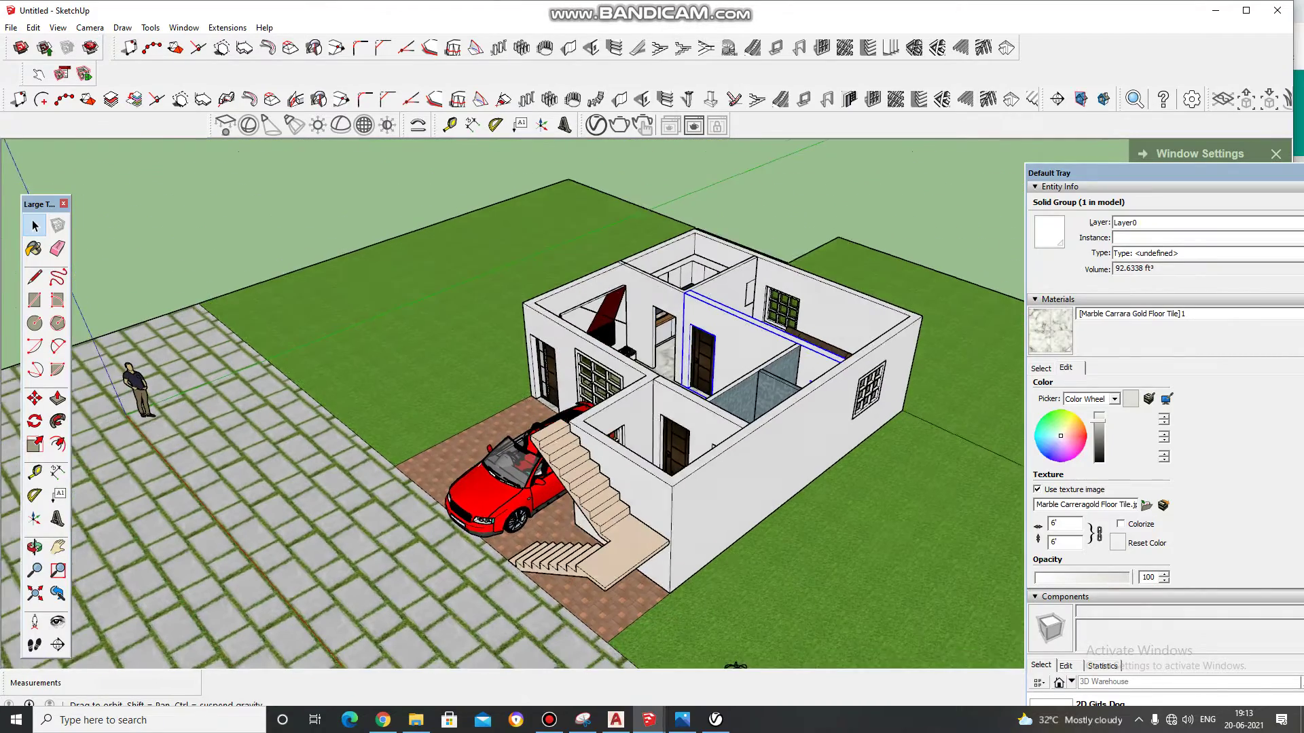
middle_click_drag(735, 666, 745, 664)
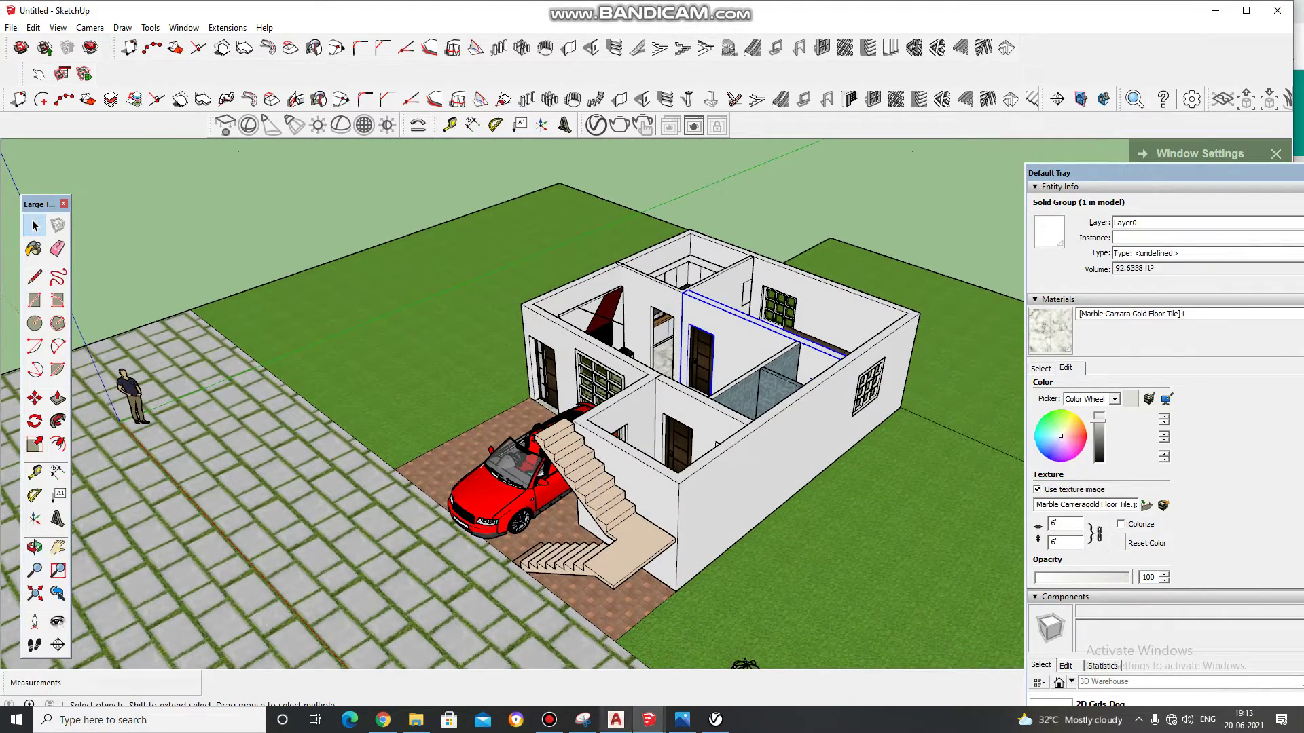
left_click(615, 720)
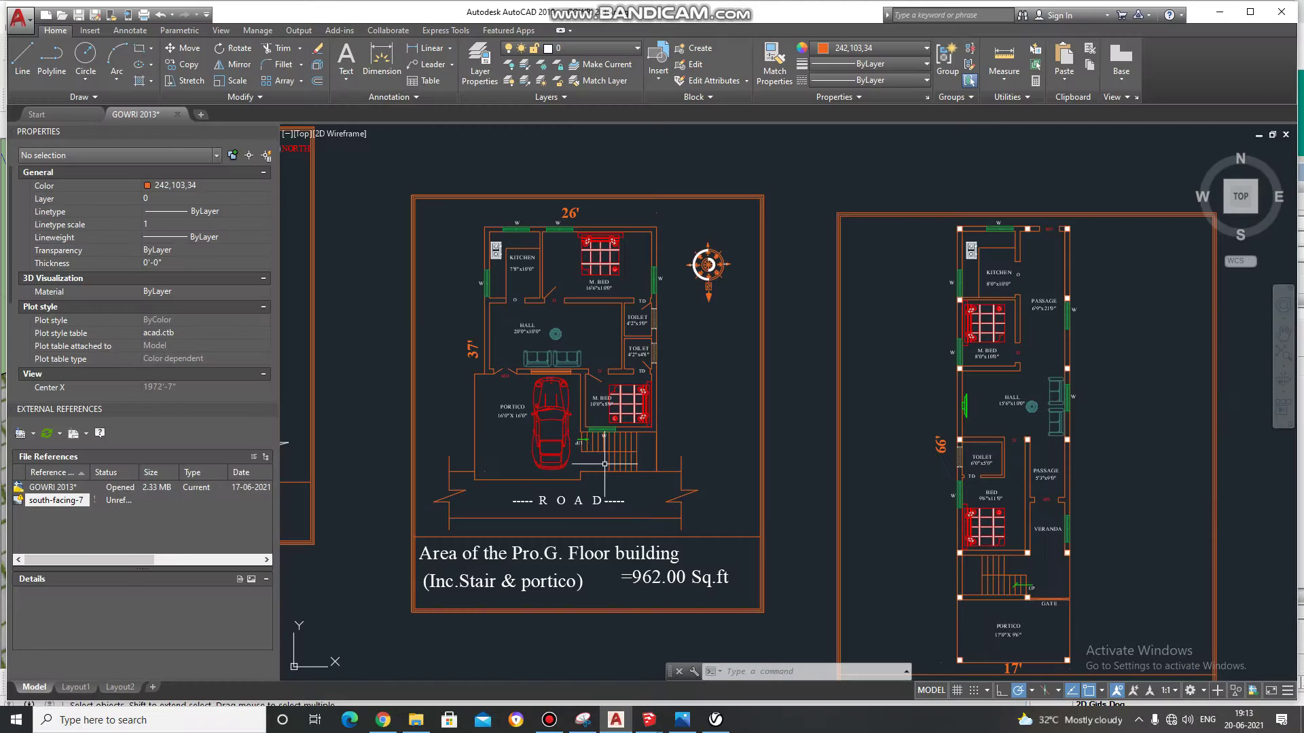
Step: Zoom and pan the AutoCAD floor plan across the hall, ROAD label, kitchen and upper bedroom
scroll(564, 394, "up", 2)
middle_click_drag(588, 383, 704, 383)
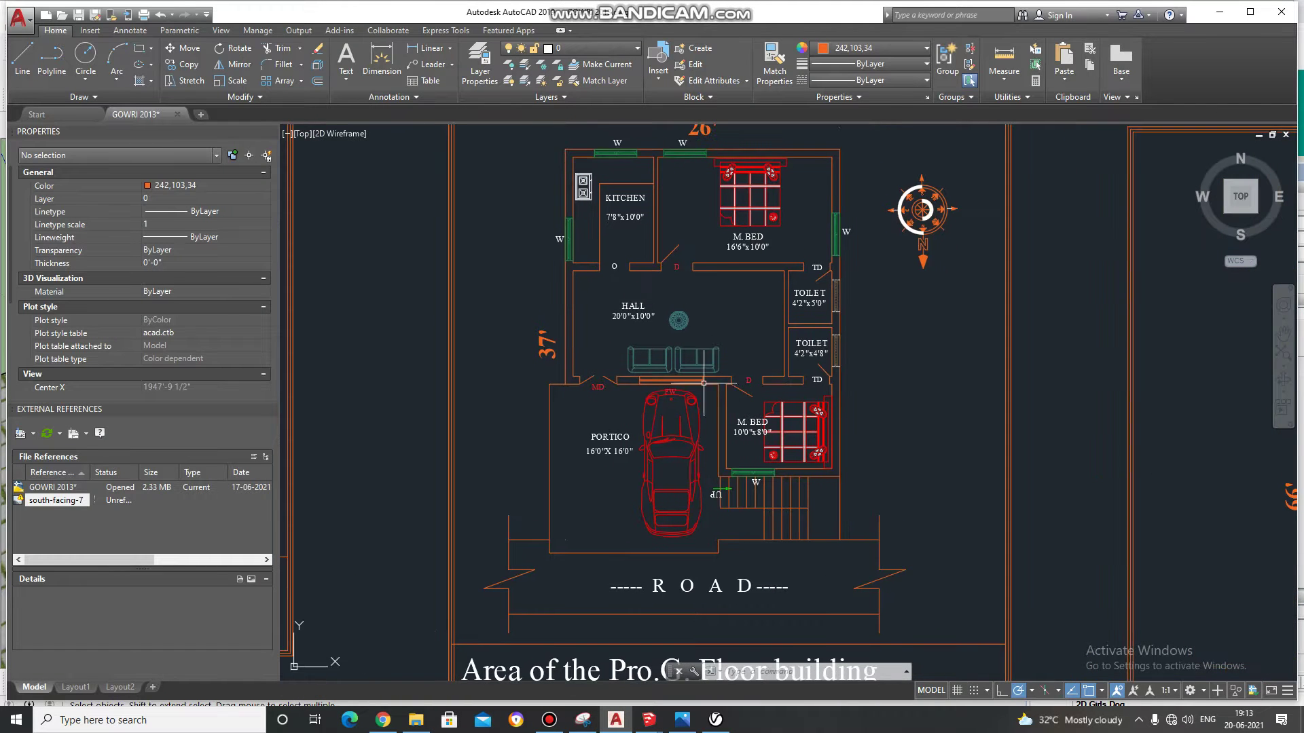
scroll(624, 353, "up", 1)
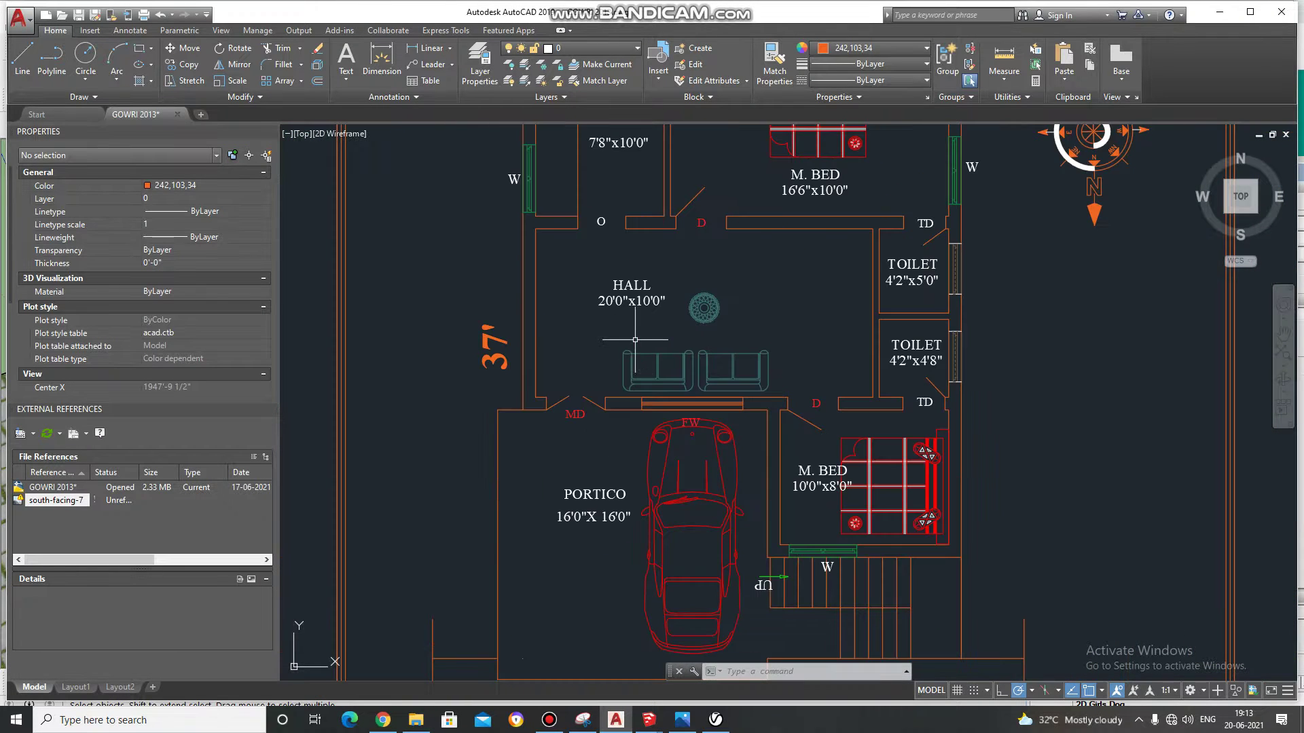
scroll(584, 373, "up", 1)
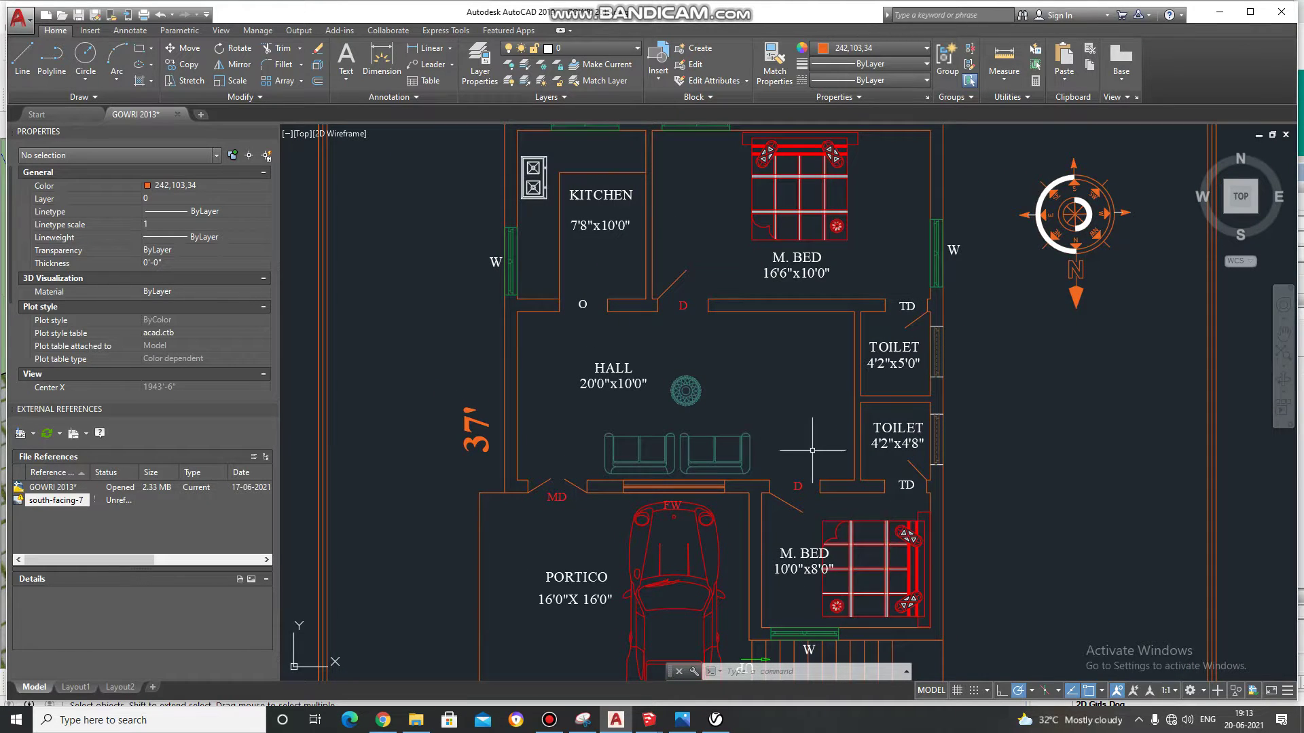
middle_click_drag(660, 446, 632, 368)
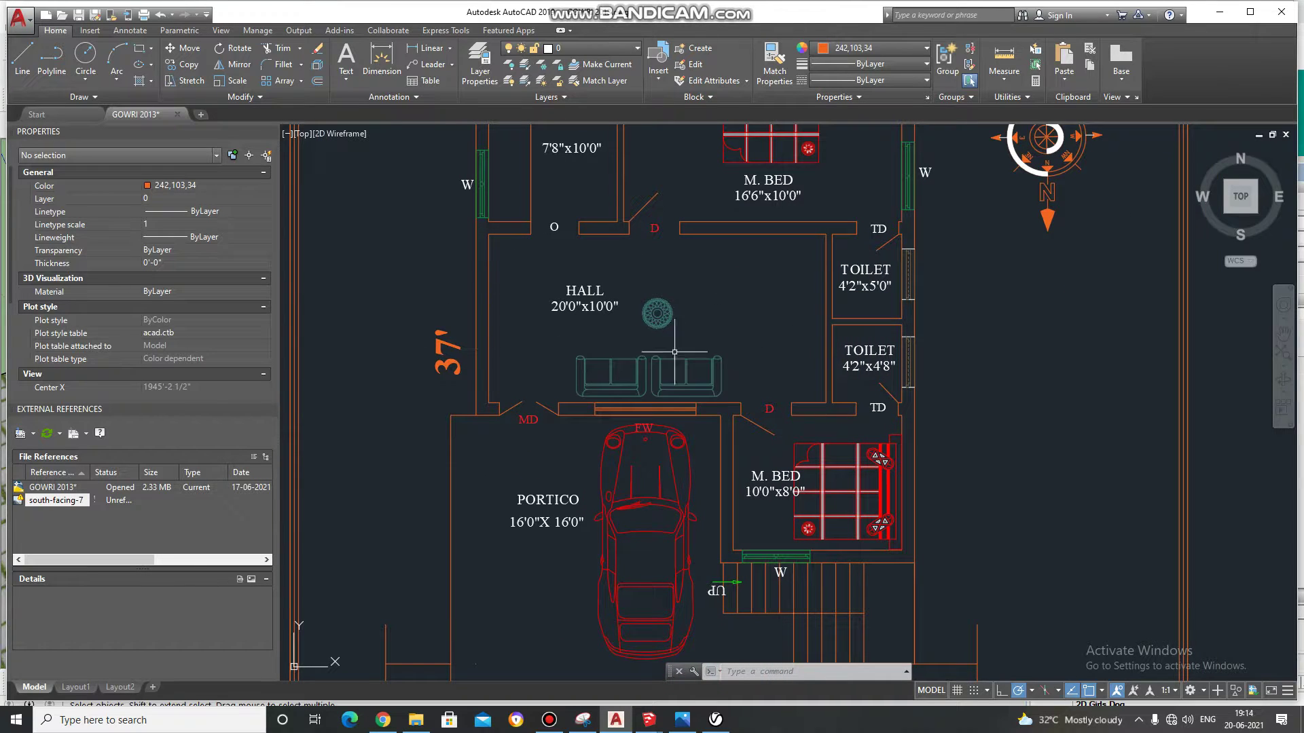
middle_click_drag(645, 533, 661, 426)
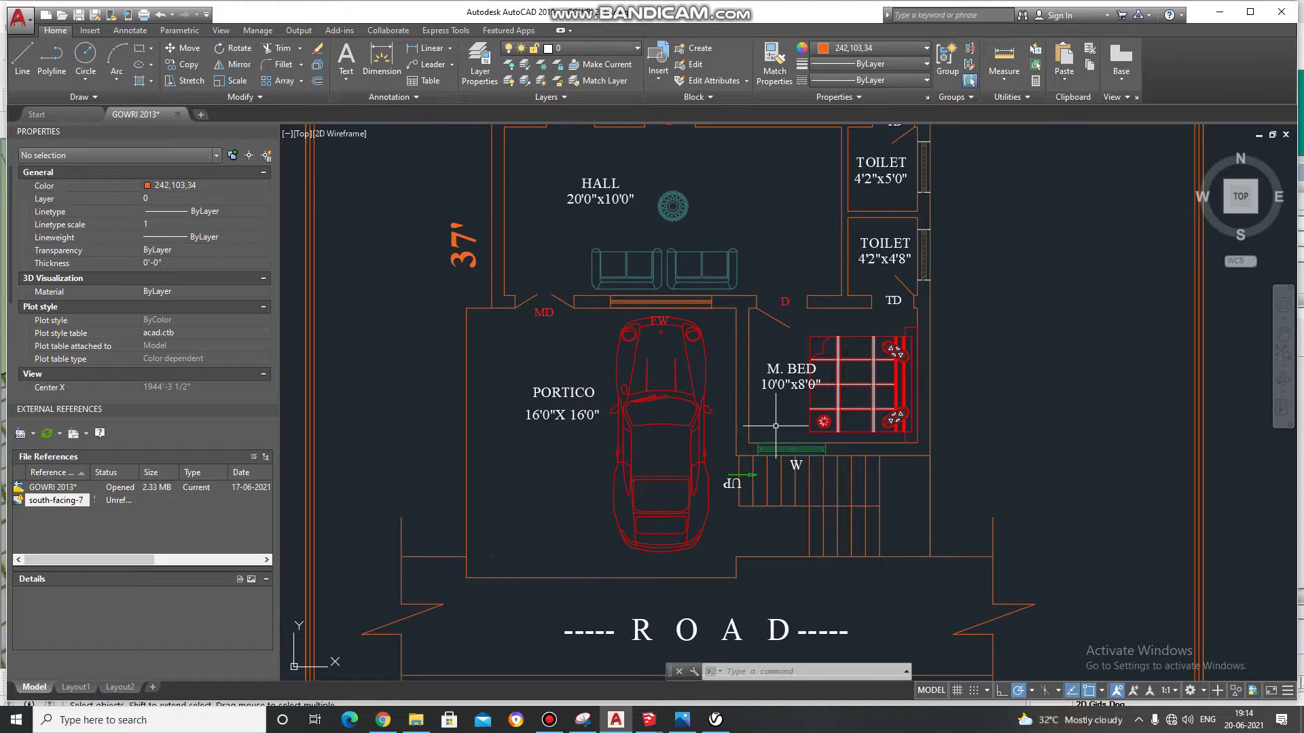
middle_click_drag(776, 426, 720, 424)
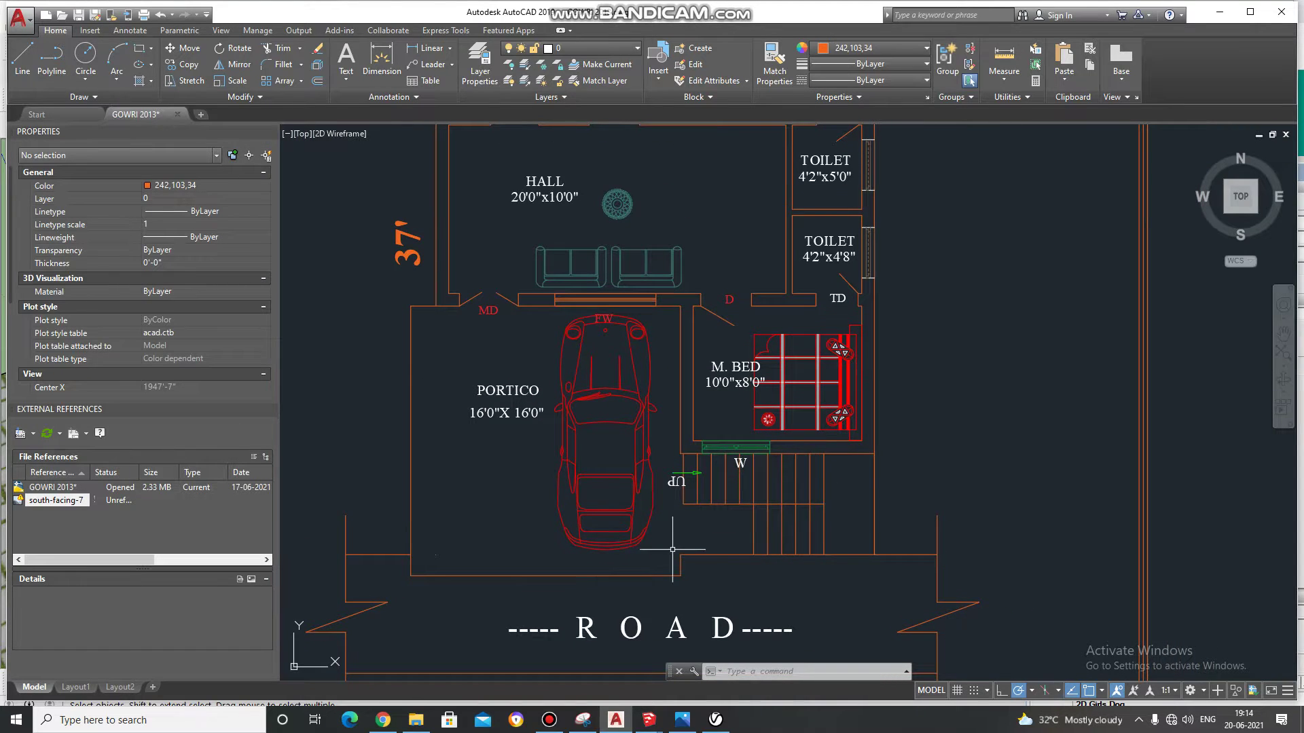
mouse_move(711, 499)
middle_mouse_down()
mouse_move(683, 523)
mouse_move(708, 669)
middle_mouse_up()
mouse_move(679, 475)
middle_mouse_down()
mouse_move(818, 527)
mouse_move(683, 504)
middle_mouse_up()
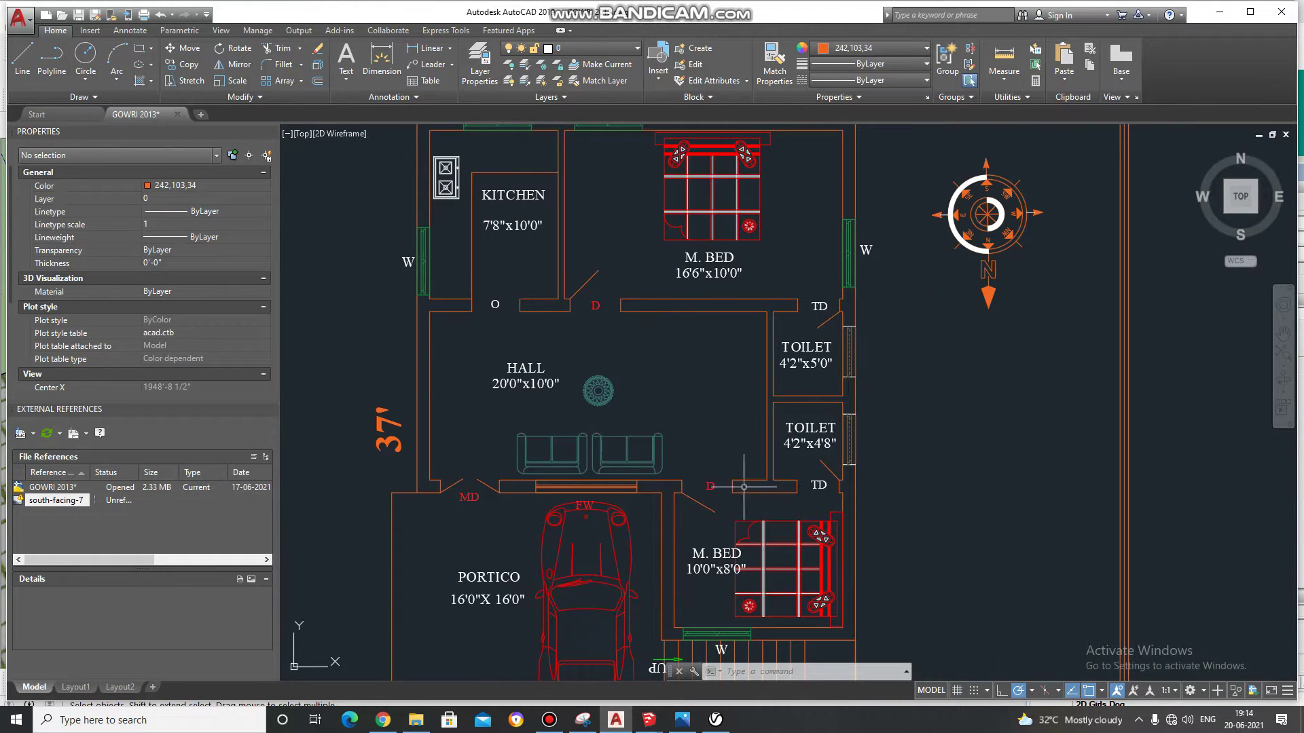
mouse_move(715, 720)
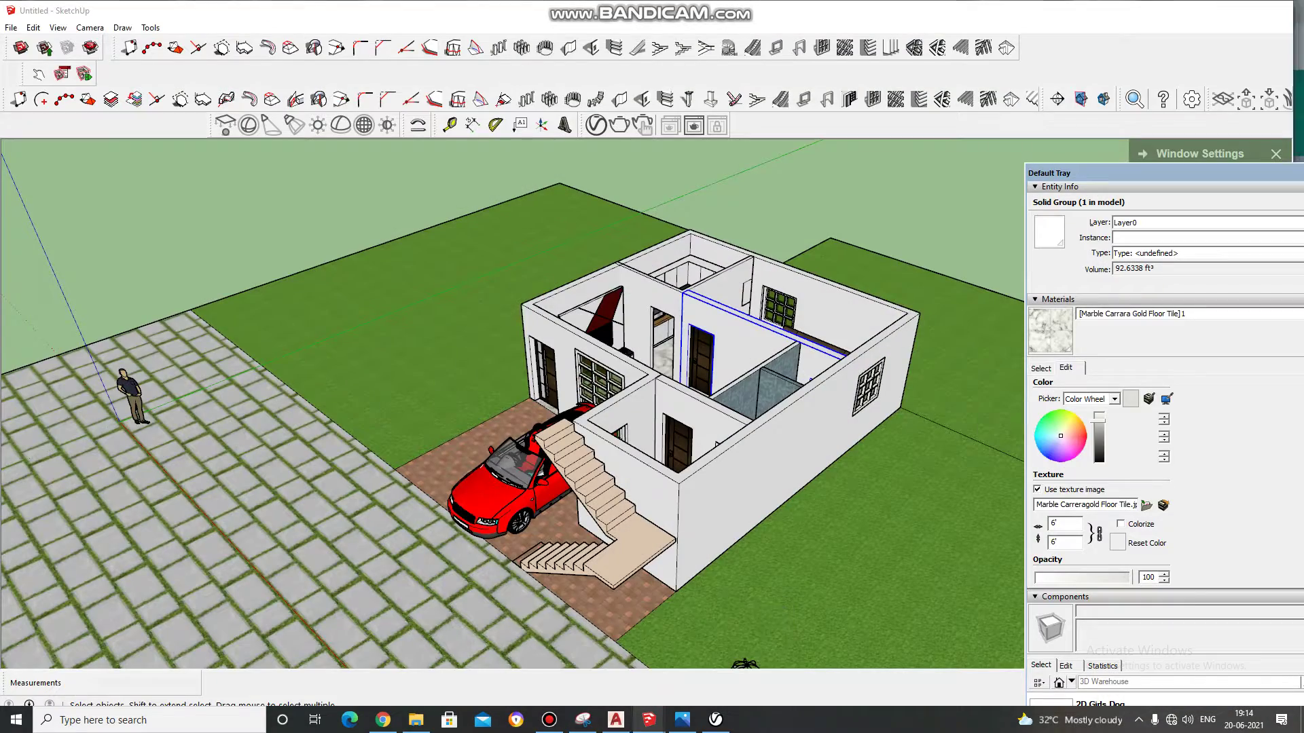
Step: Back in SketchUp, orbit to a low view with the staircase on the left and deselect everything
left_click(583, 662)
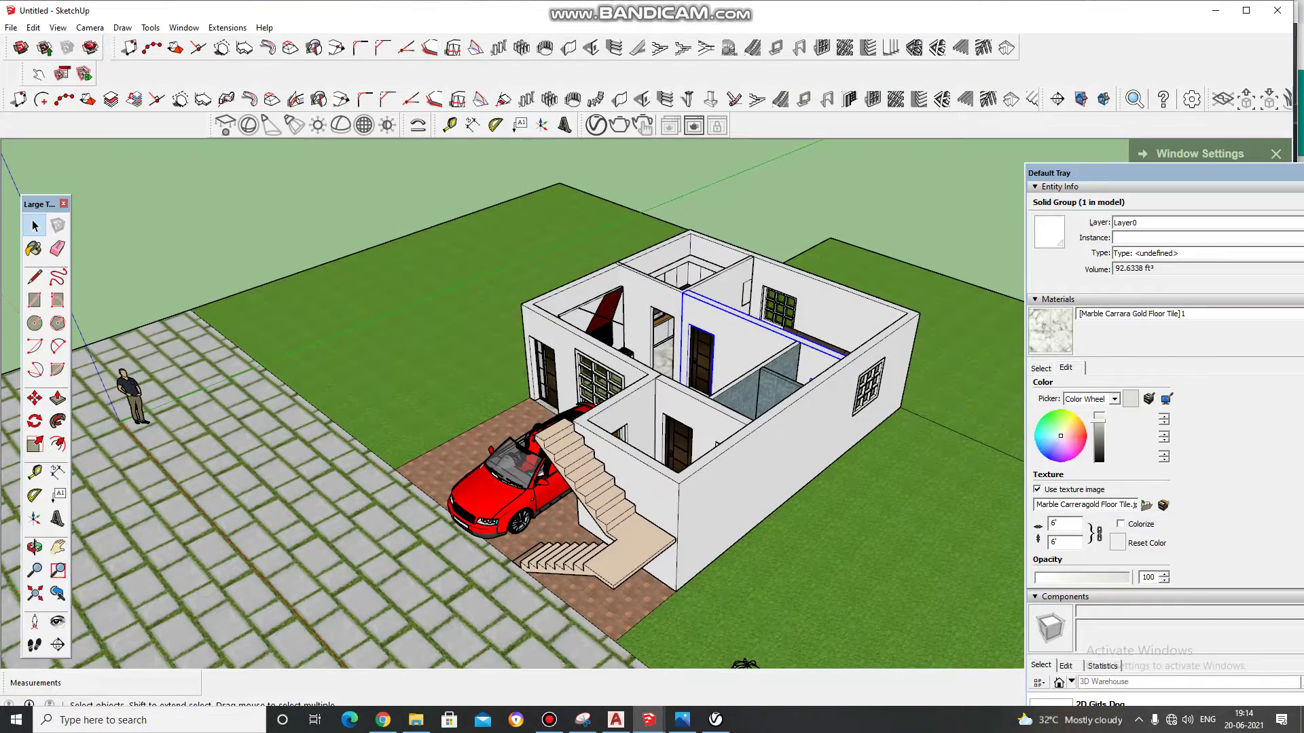
middle_click_drag(516, 408, 472, 438)
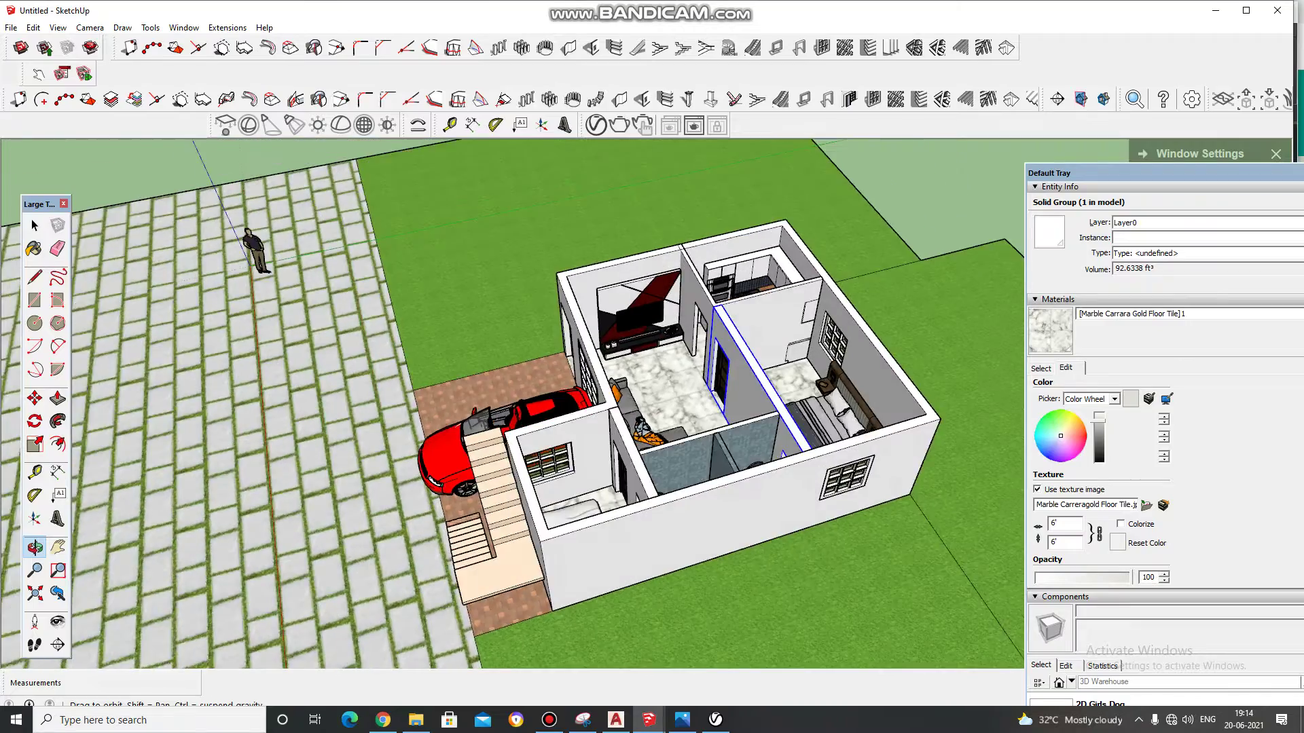
mouse_move(543, 652)
middle_mouse_down()
mouse_move(369, 576)
mouse_move(328, 486)
middle_mouse_up()
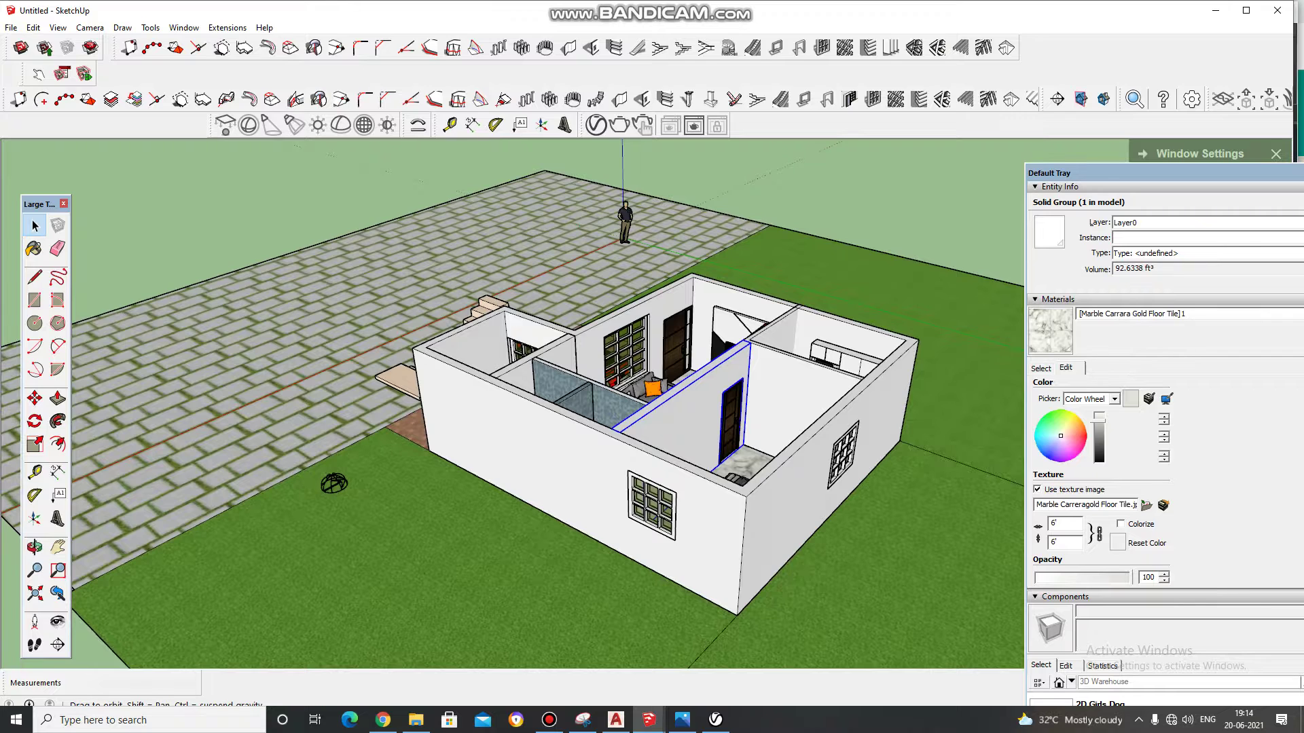
middle_click_drag(333, 483, 339, 541)
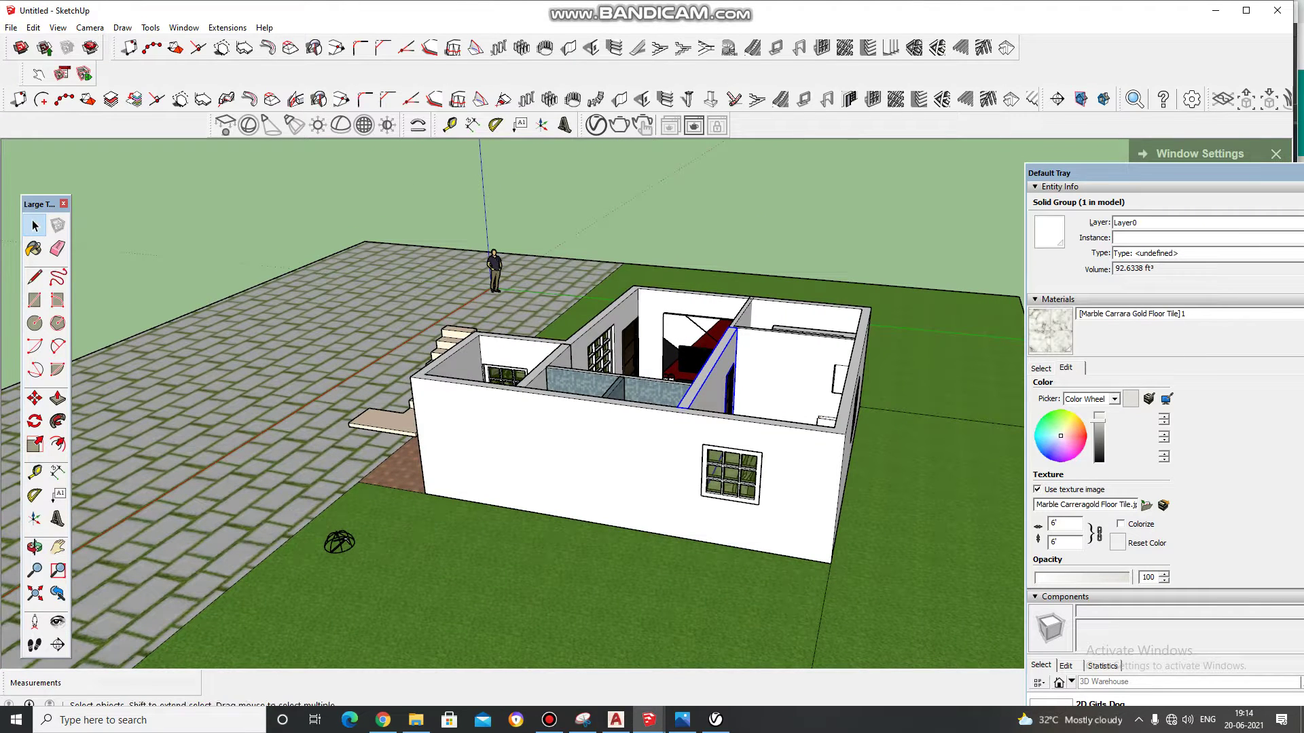
key("ctrl+t")
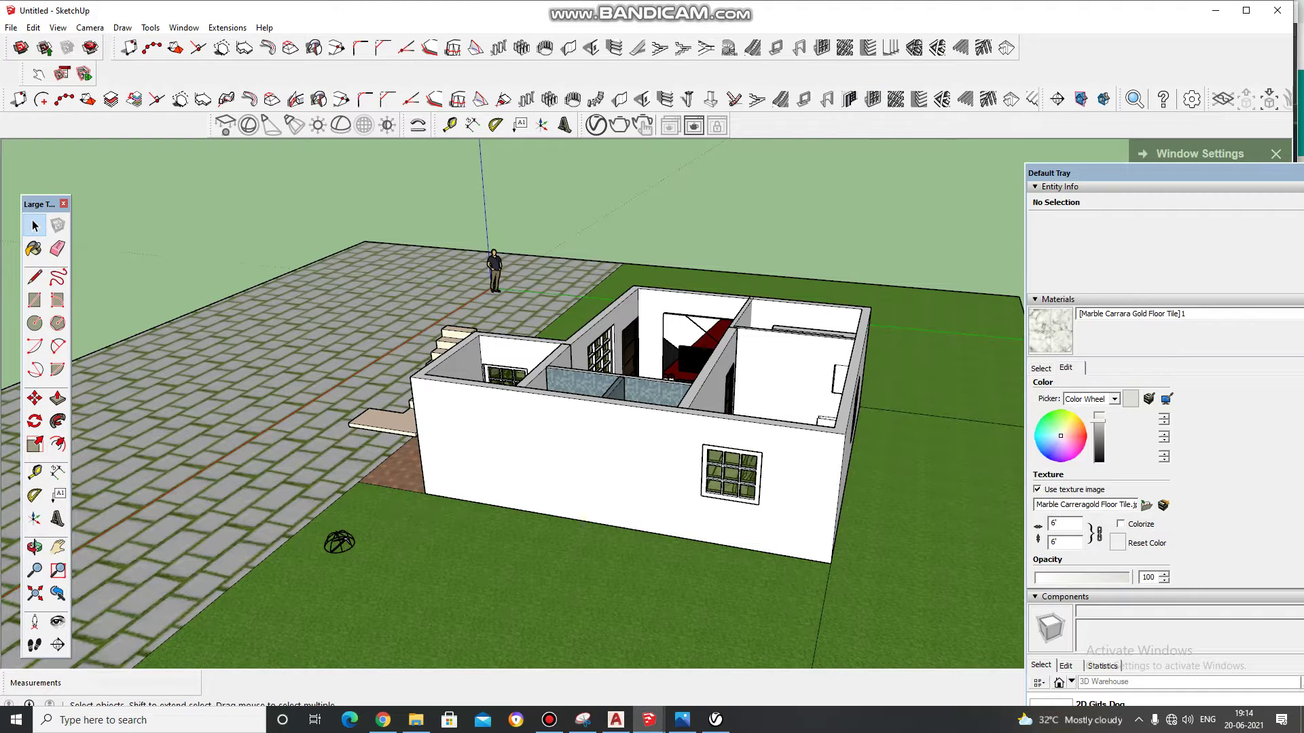
left_click(35, 299)
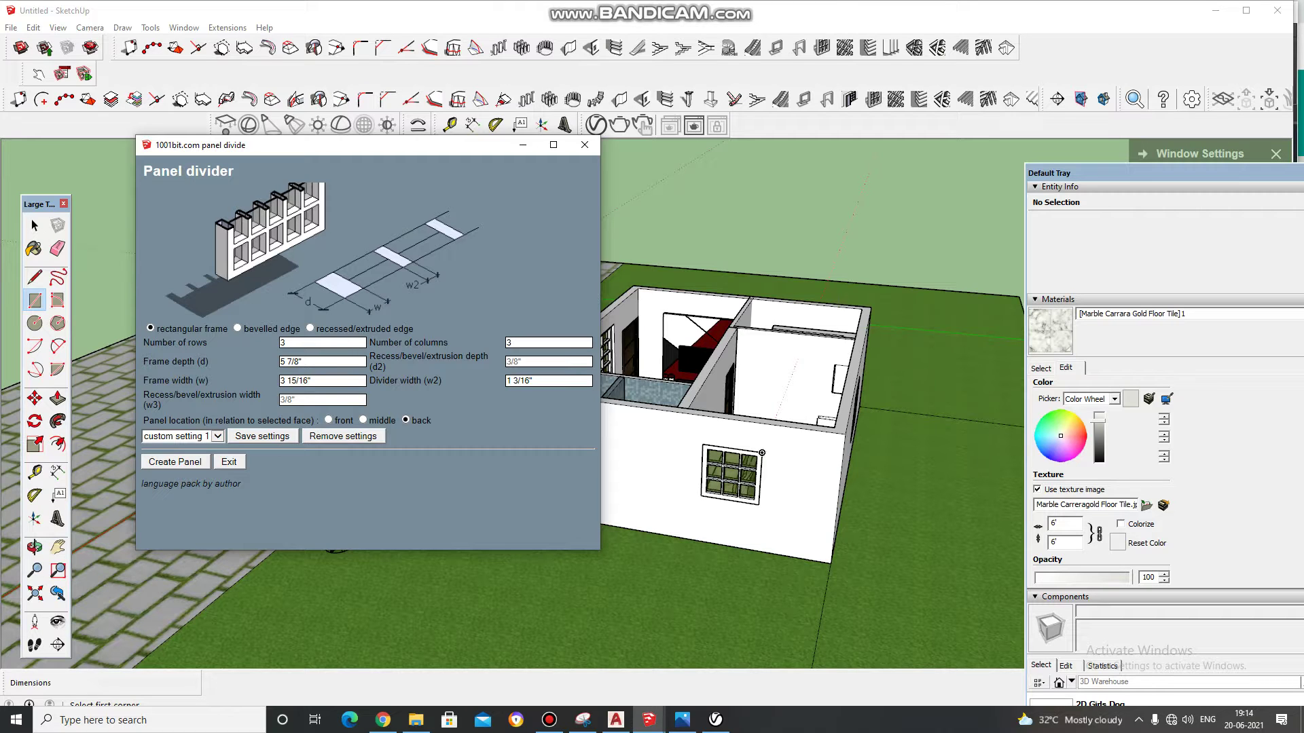
left_click(584, 144)
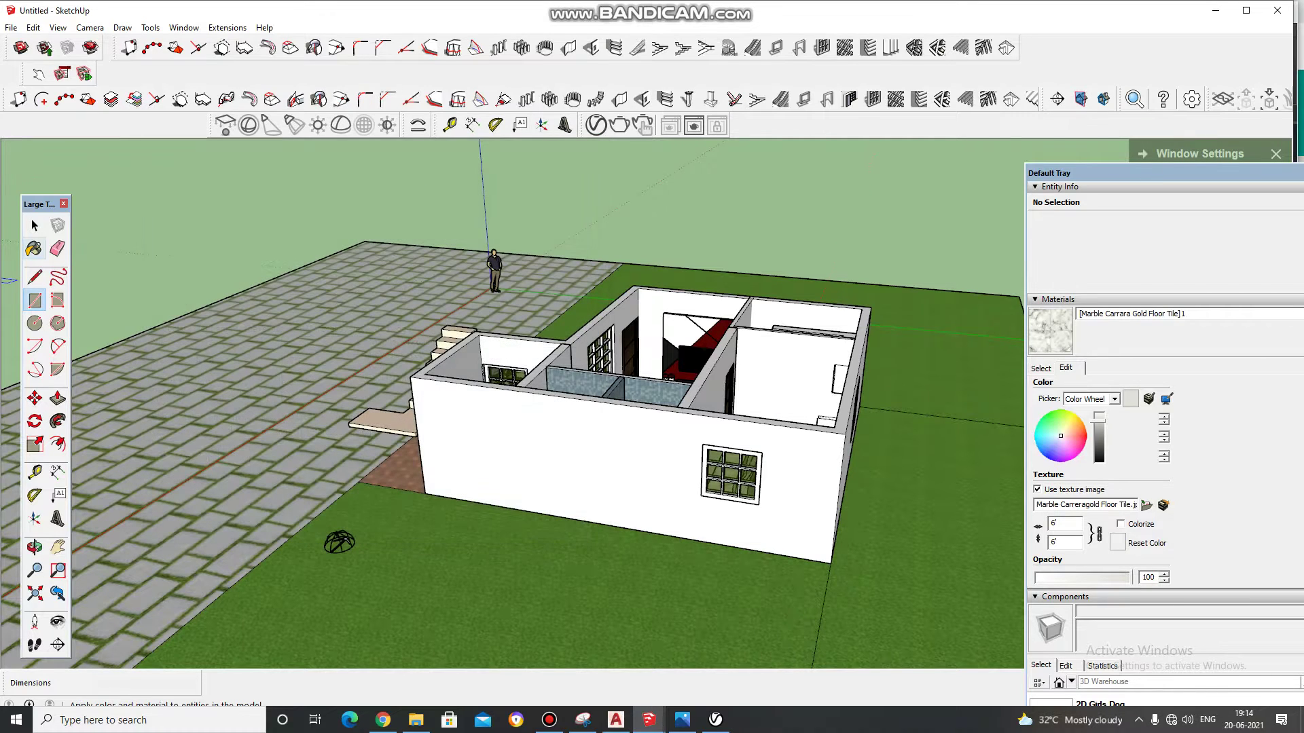
mouse_move(611, 407)
middle_mouse_down()
mouse_move(509, 435)
mouse_move(557, 408)
middle_mouse_up()
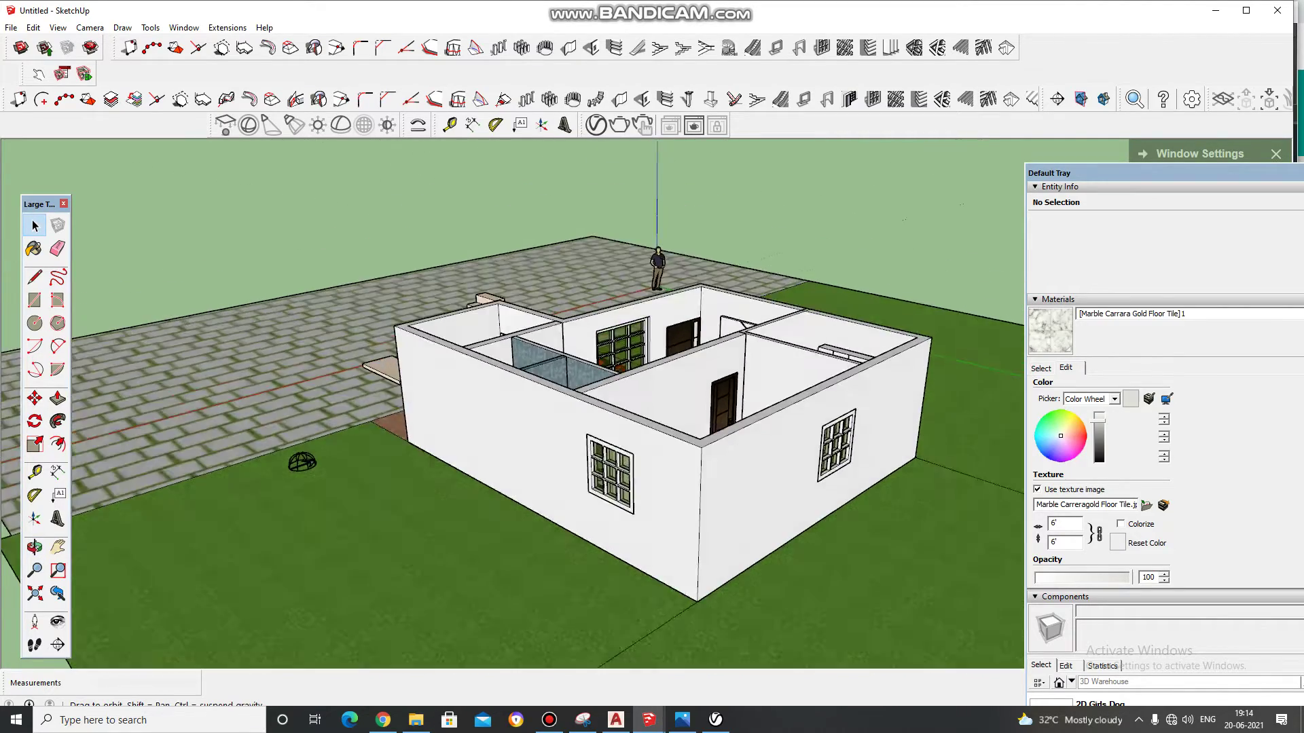
mouse_move(303, 461)
middle_mouse_down()
mouse_move(303, 446)
mouse_move(275, 507)
mouse_move(285, 562)
mouse_move(332, 620)
middle_mouse_up()
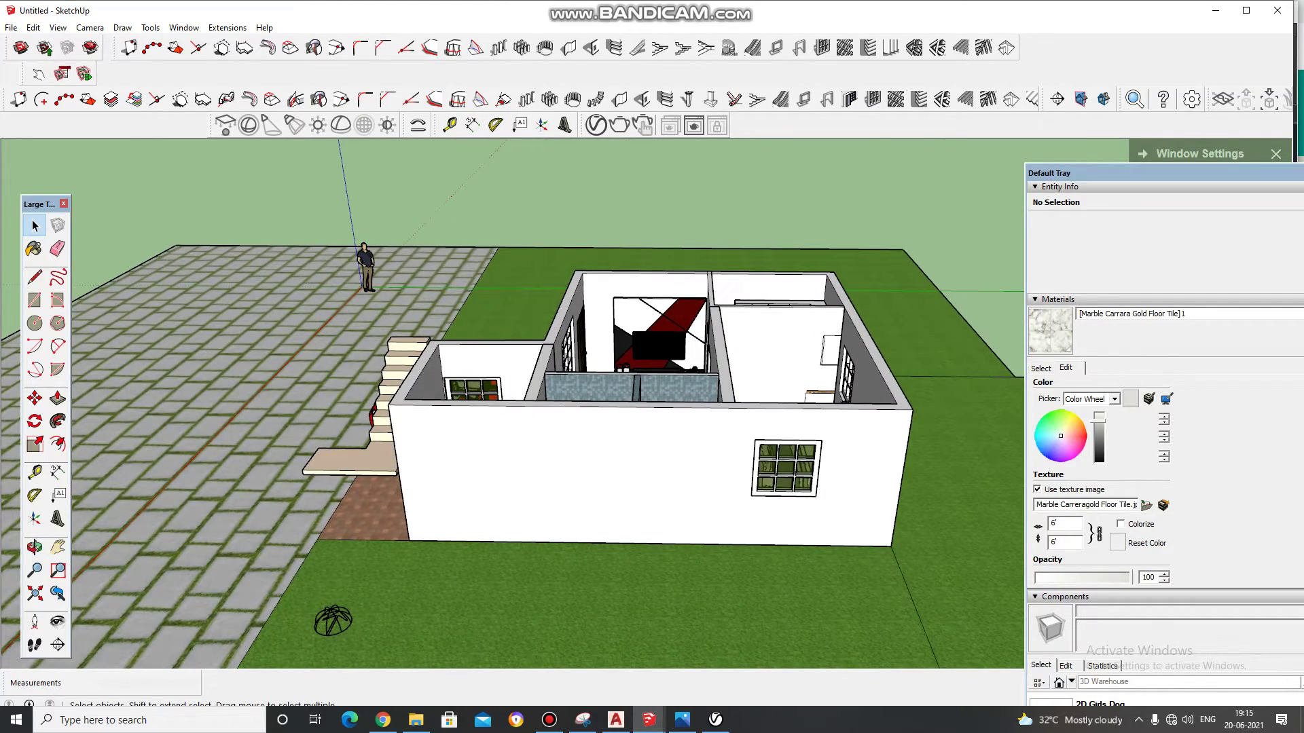
mouse_move(333, 620)
middle_mouse_down()
mouse_move(353, 651)
mouse_move(282, 541)
mouse_move(291, 570)
mouse_move(279, 570)
mouse_move(262, 498)
middle_mouse_up()
scroll(679, 306, "up", 1)
scroll(679, 306, "up", 1)
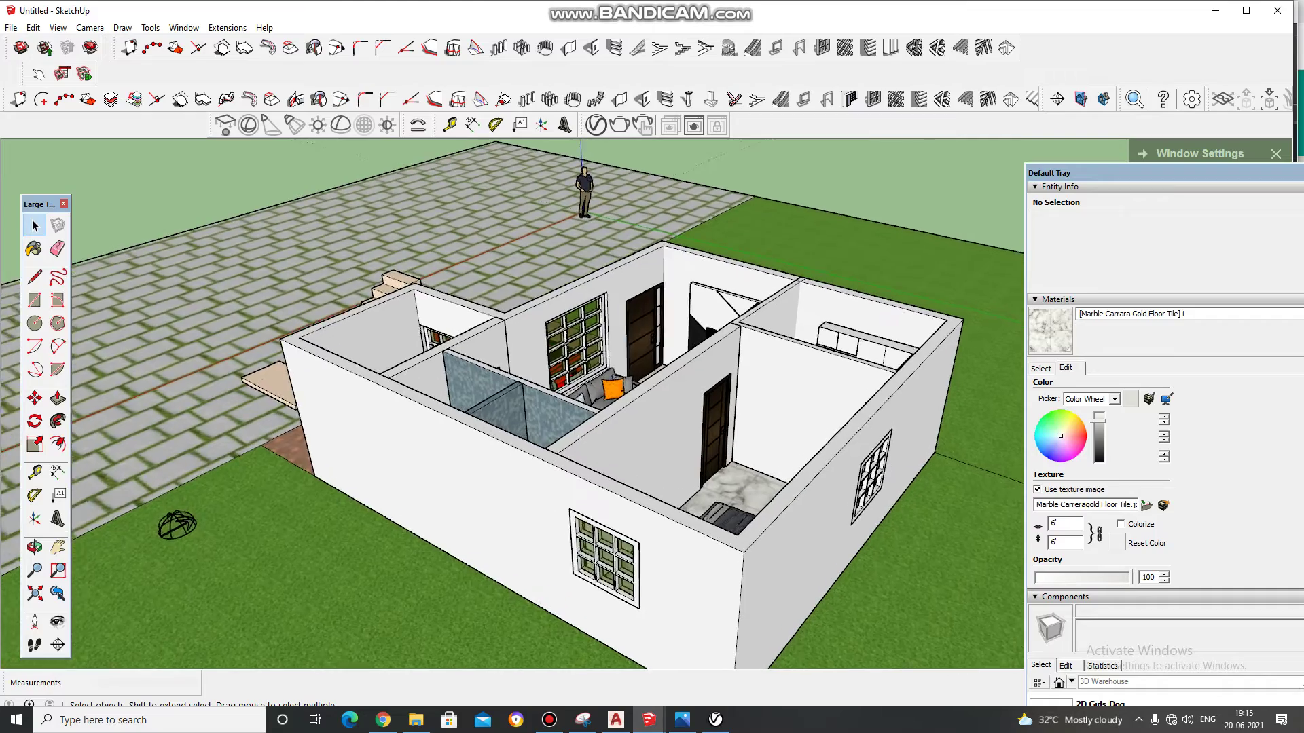
scroll(679, 306, "up", 1)
scroll(679, 306, "up", 1)
scroll(720, 340, "up", 1)
scroll(720, 339, "up", 1)
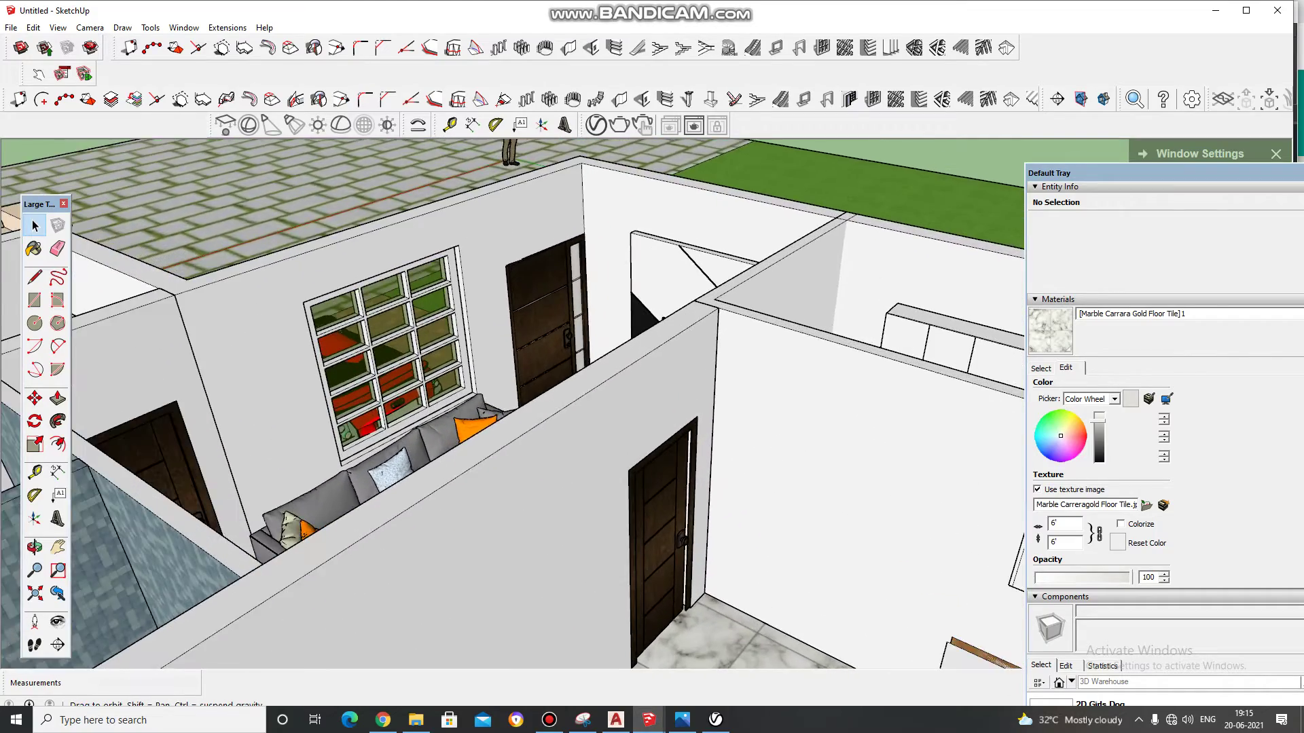
scroll(719, 340, "up", 1)
left_click(556, 306)
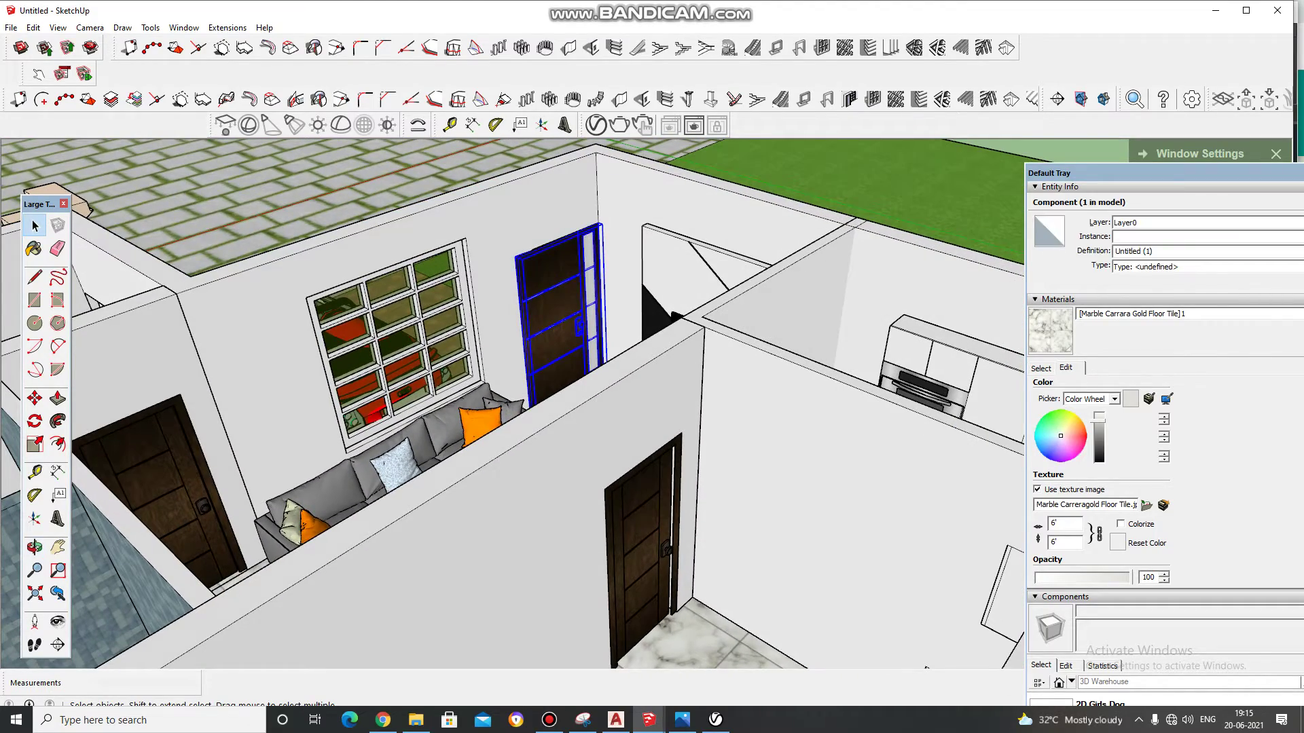
left_click(926, 668)
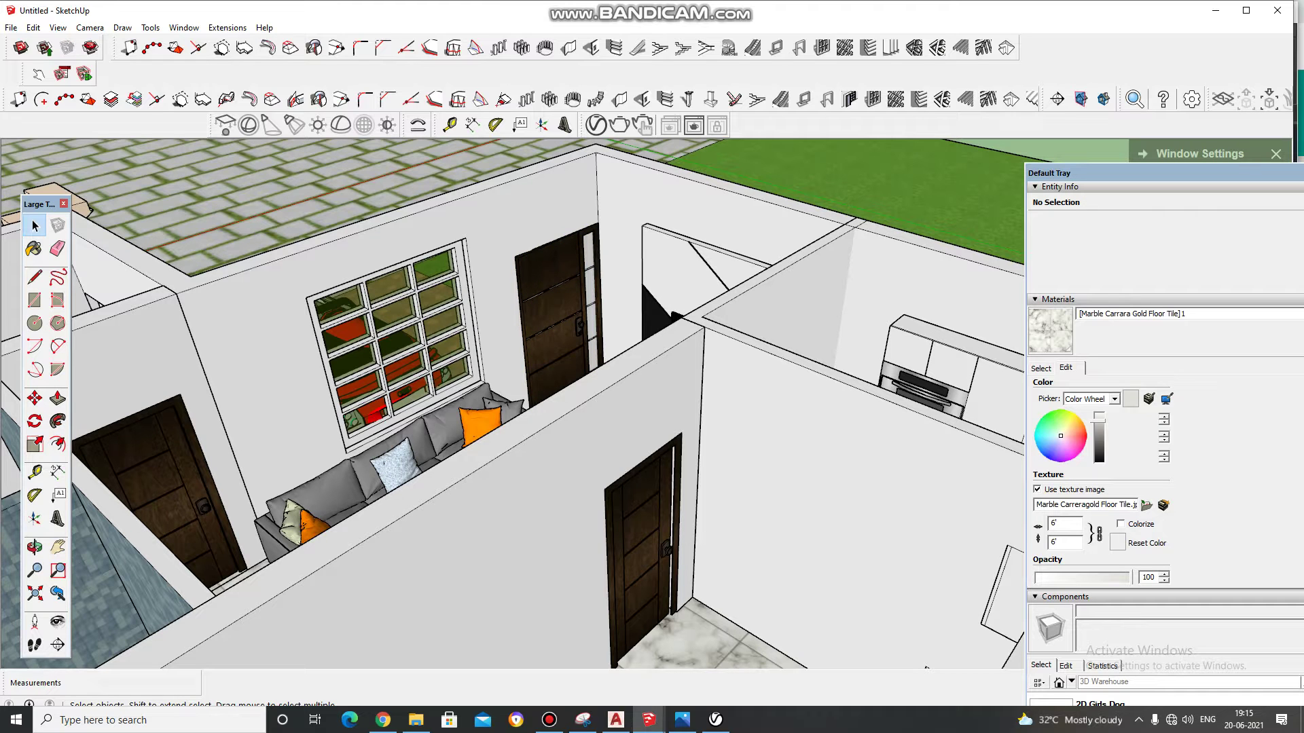
middle_click_drag(925, 668, 849, 631)
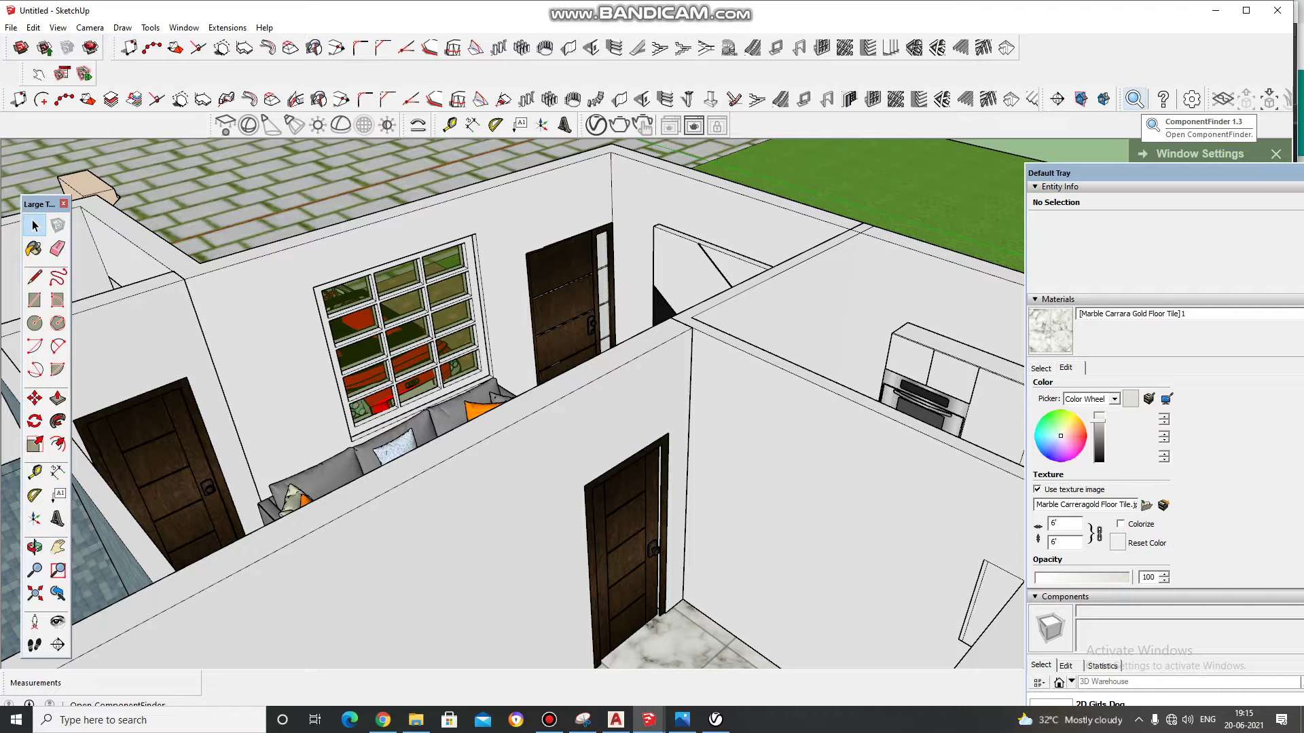
left_click(1132, 101)
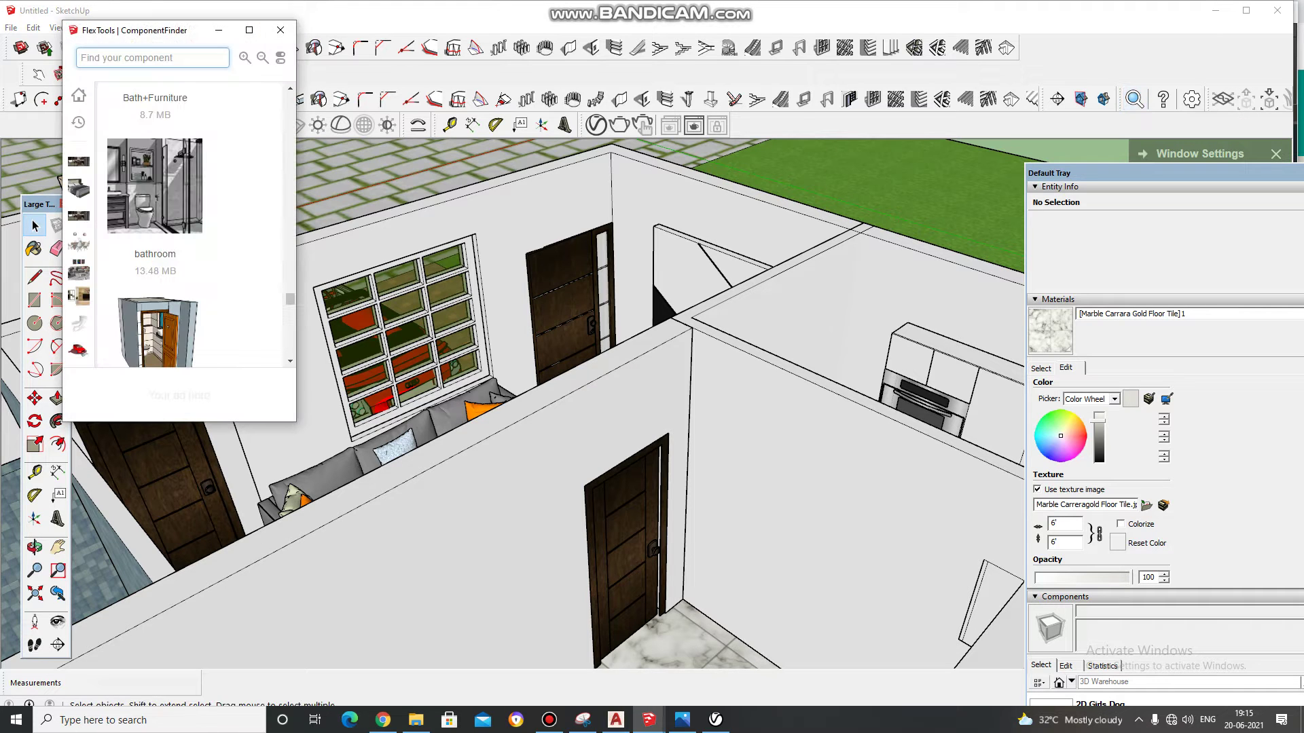
scroll(155, 224, "down", 2)
scroll(154, 225, "down", 1)
scroll(154, 224, "down", 1)
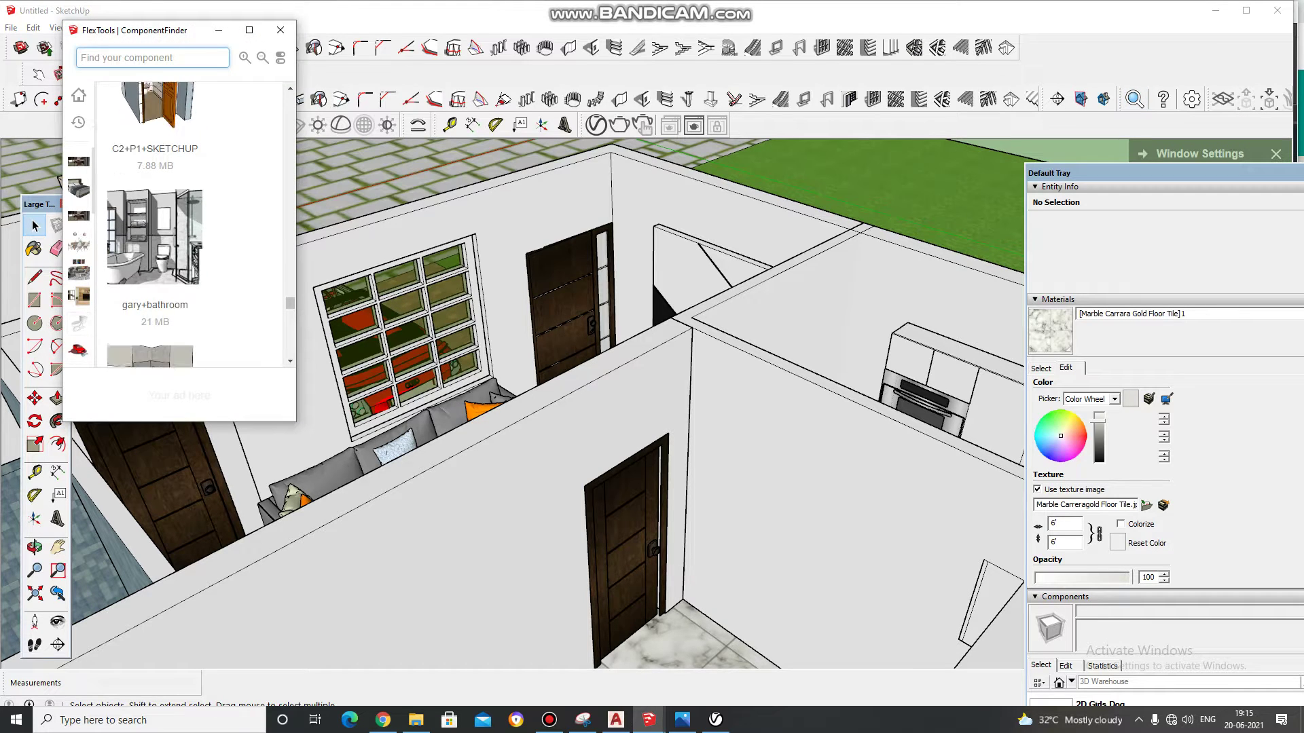
scroll(155, 224, "down", 2)
scroll(155, 224, "down", 2)
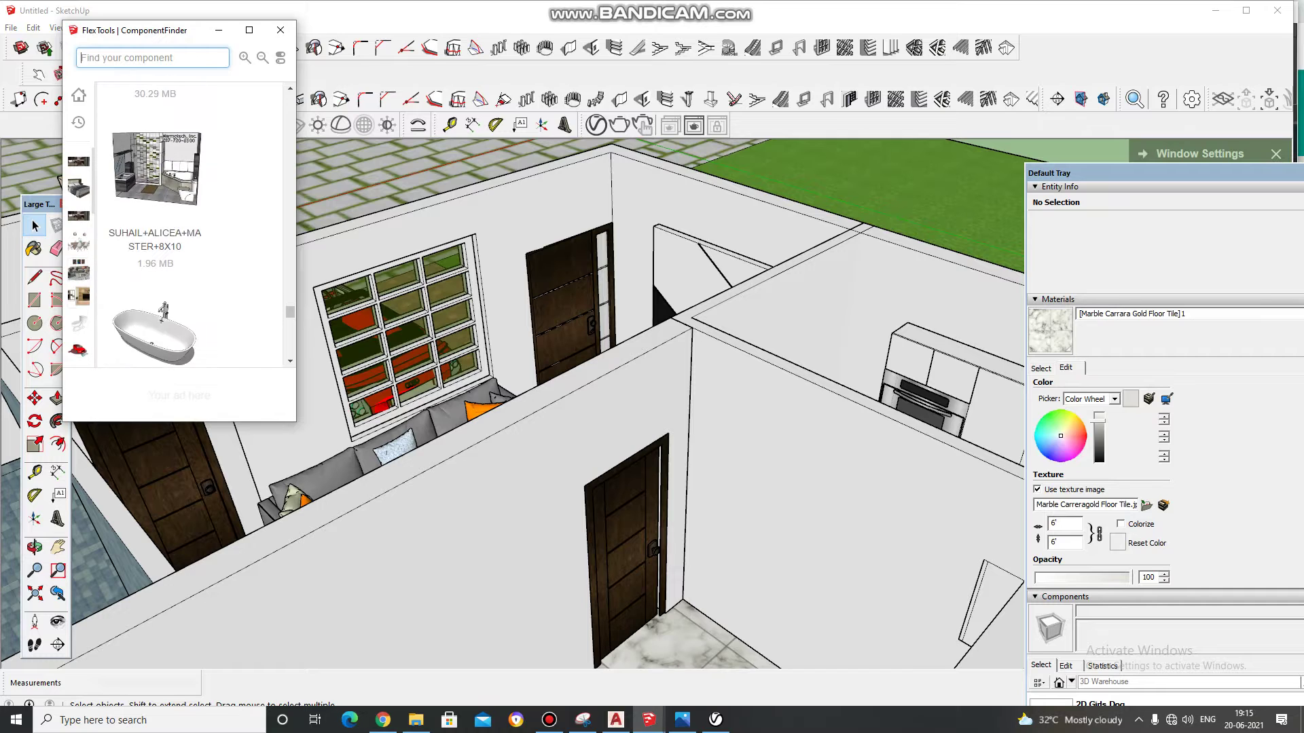
scroll(155, 224, "down", 1)
scroll(155, 224, "down", 1)
scroll(155, 225, "down", 1)
scroll(154, 224, "down", 1)
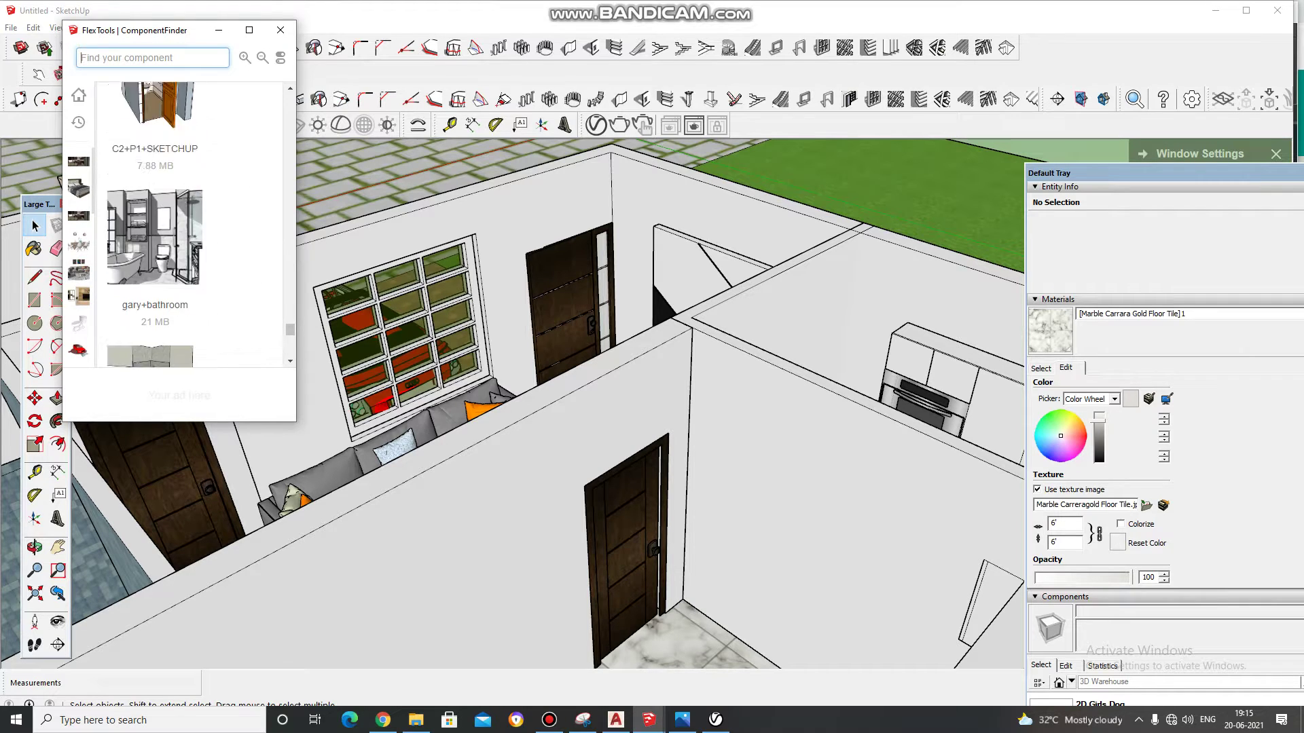
scroll(154, 224, "down", 1)
scroll(155, 224, "down", 1)
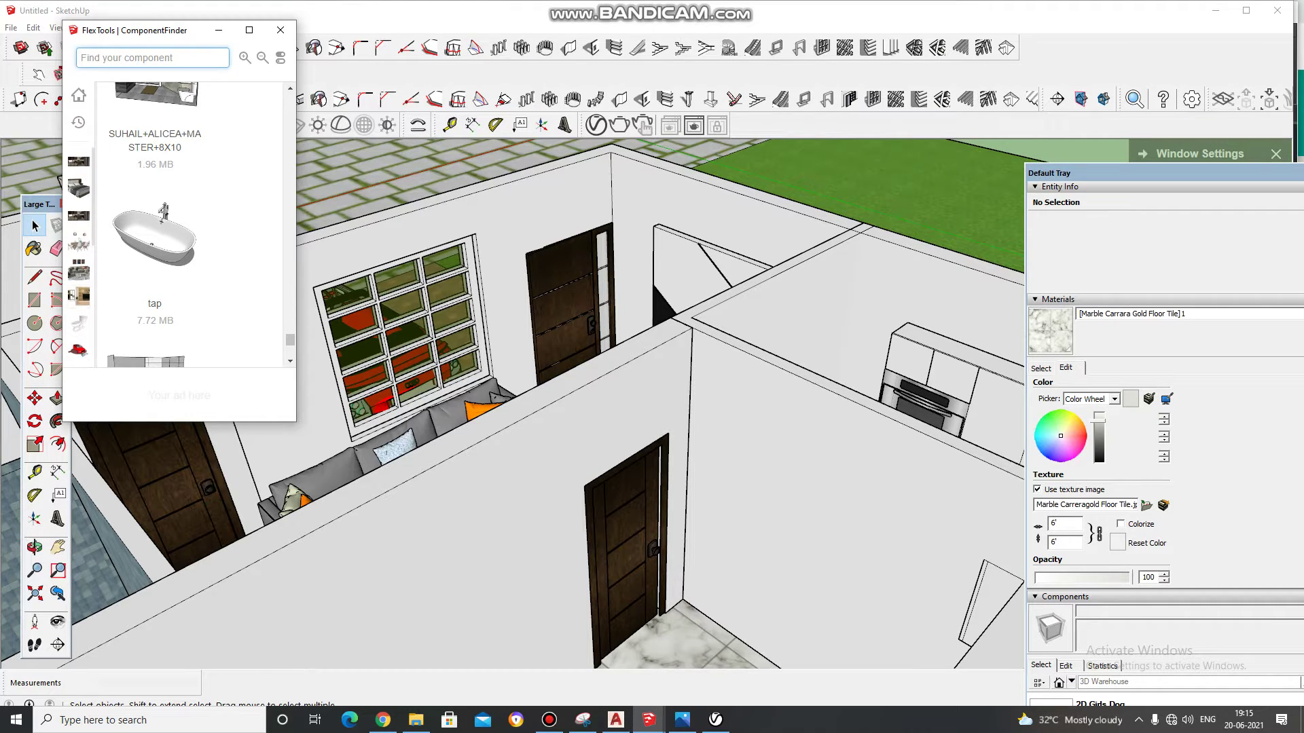
left_click(815, 151)
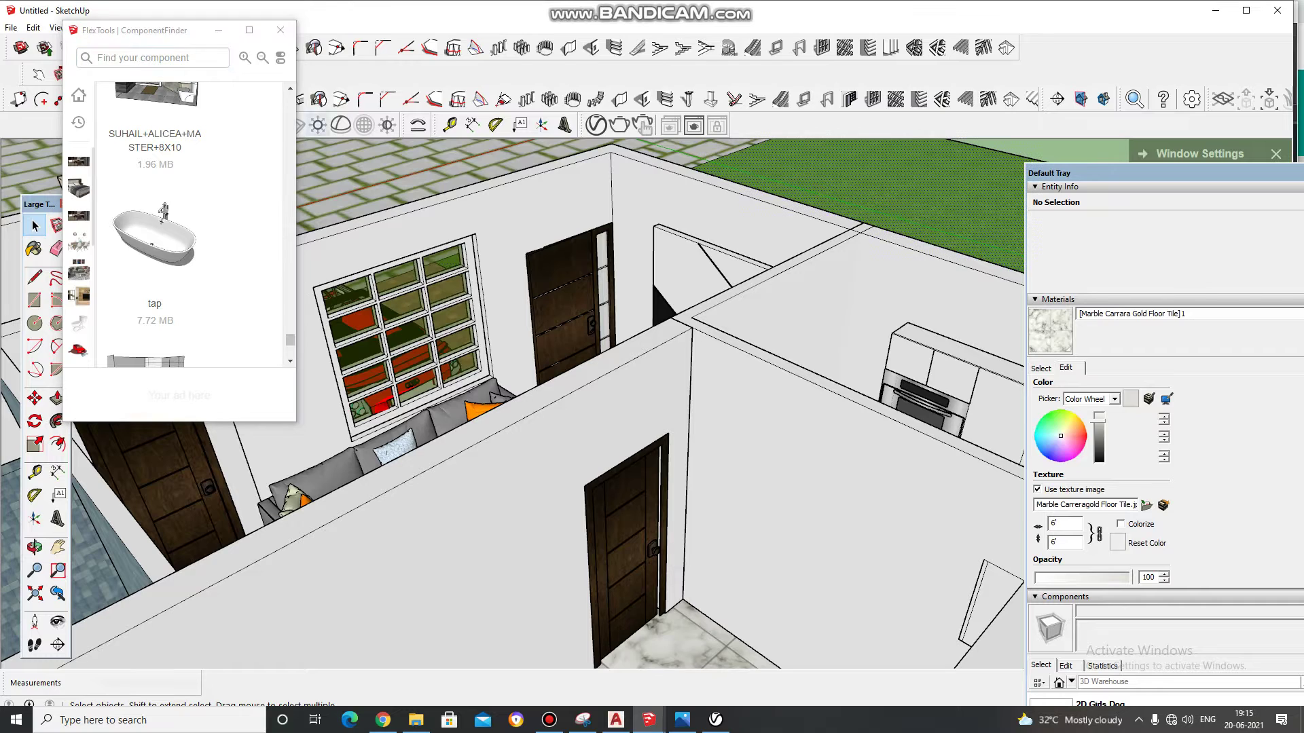
left_click(280, 30)
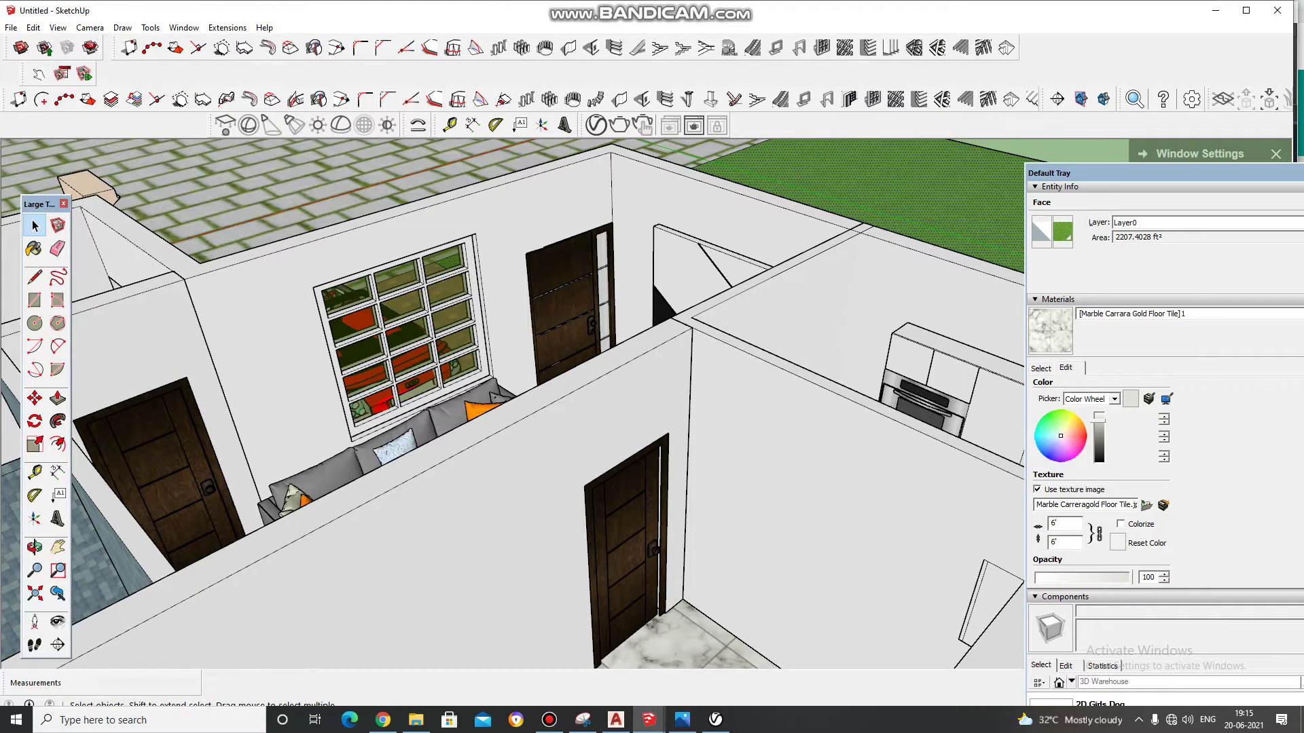
mouse_move(516, 339)
middle_mouse_down()
mouse_move(475, 421)
mouse_move(476, 306)
middle_mouse_up()
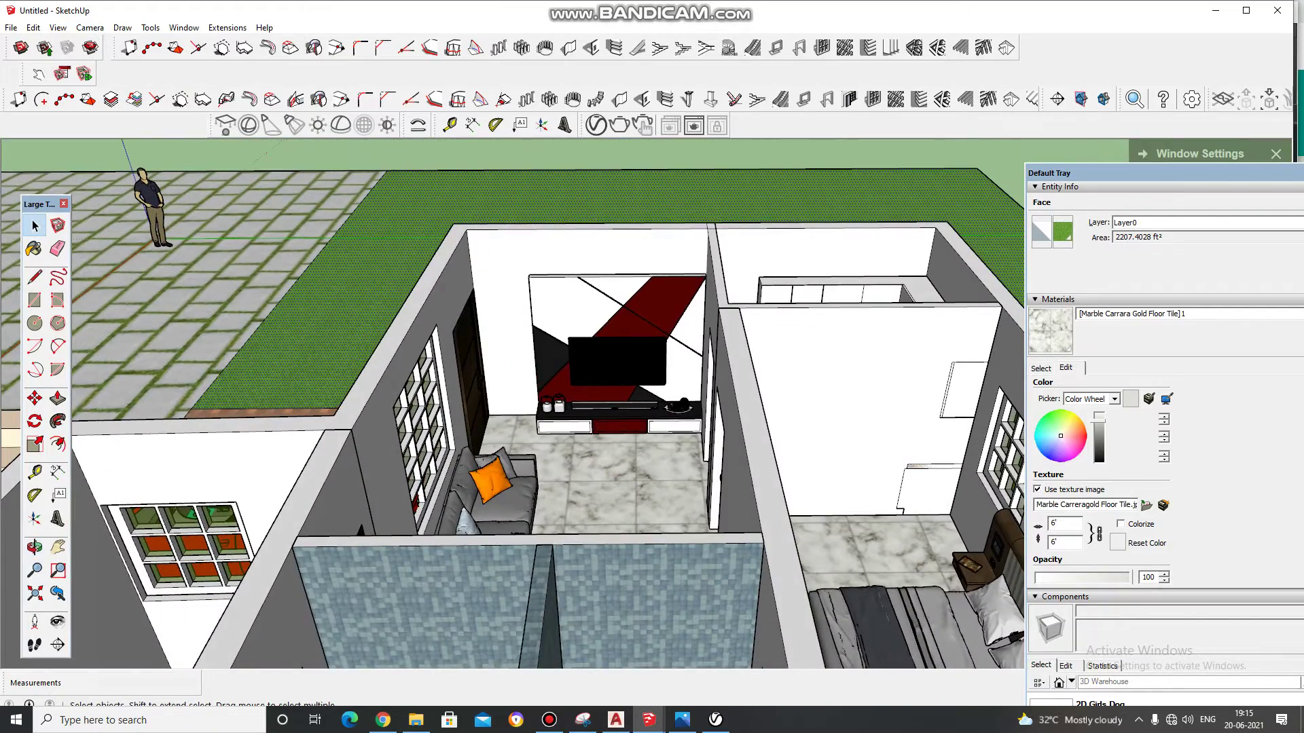
scroll(587, 418, "up", 2)
scroll(588, 417, "up", 2)
scroll(587, 418, "up", 3)
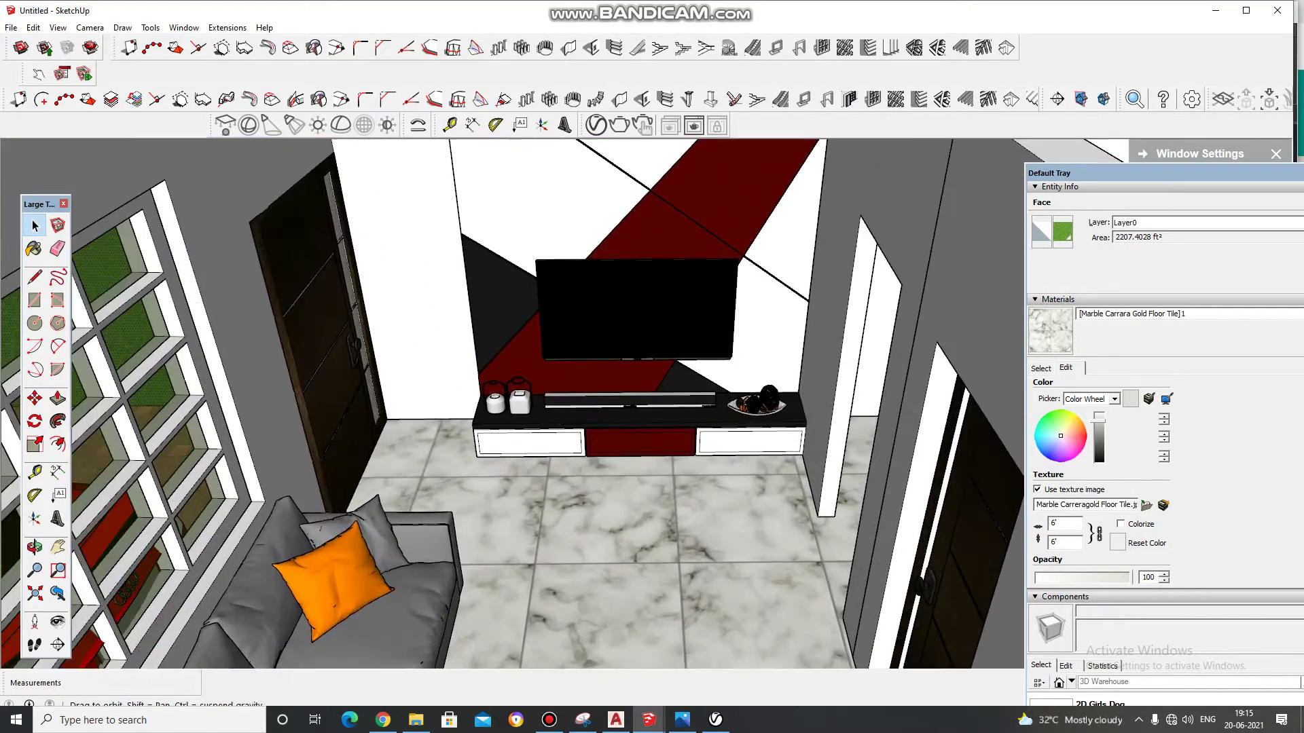
scroll(588, 417, "up", 1)
middle_click_drag(652, 408, 652, 380)
scroll(652, 421, "up", 2)
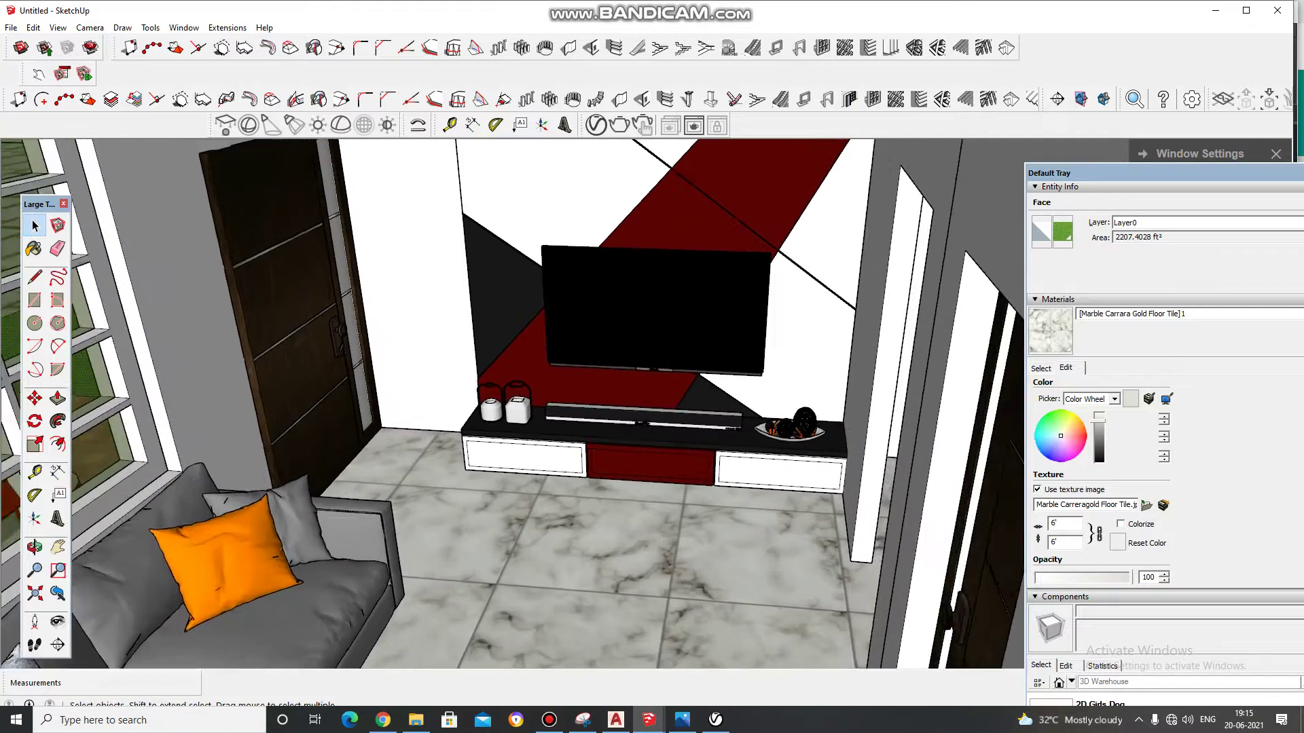
scroll(652, 421, "up", 1)
middle_click_drag(781, 435, 726, 441)
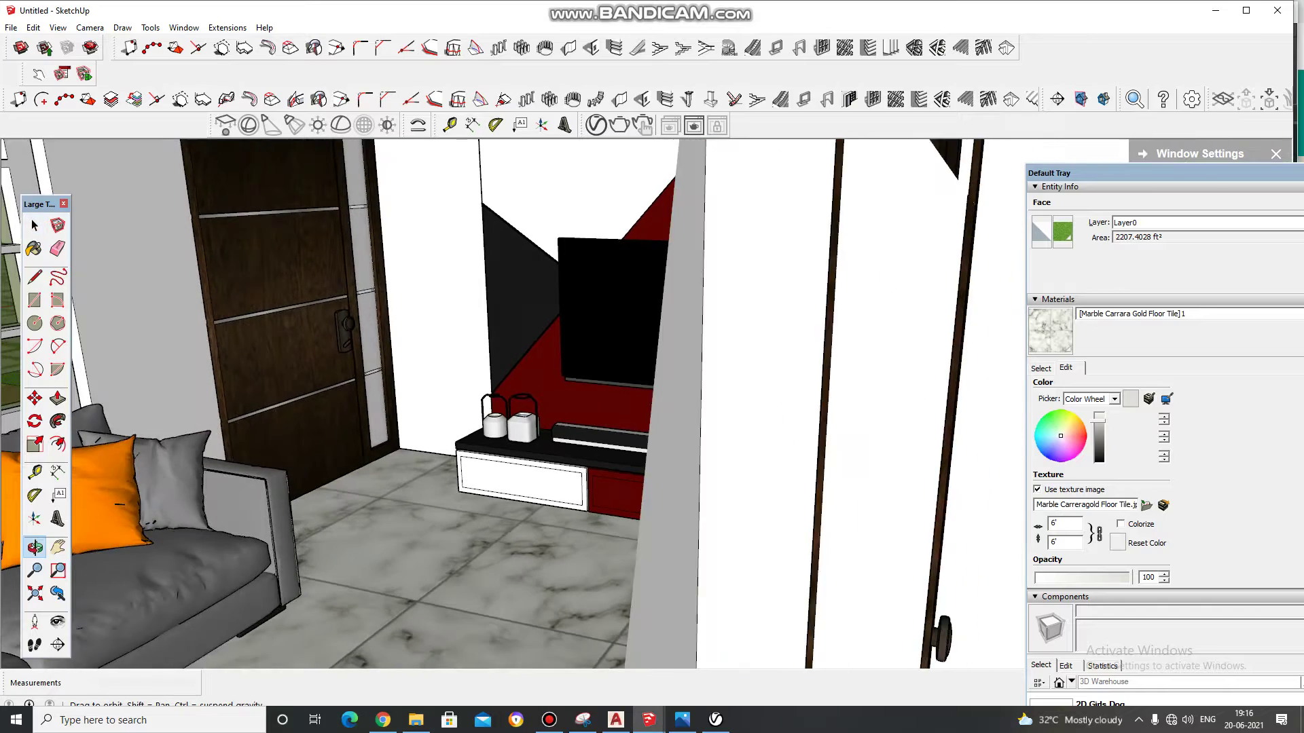
mouse_move(652, 407)
middle_mouse_down()
mouse_move(706, 407)
mouse_move(679, 408)
mouse_move(693, 407)
middle_mouse_up()
scroll(652, 407, "down", 2)
scroll(652, 407, "up", 5)
scroll(652, 407, "down", 5)
scroll(652, 407, "down", 3)
scroll(651, 407, "up", 2)
scroll(652, 407, "up", 2)
scroll(457, 559, "up", 1)
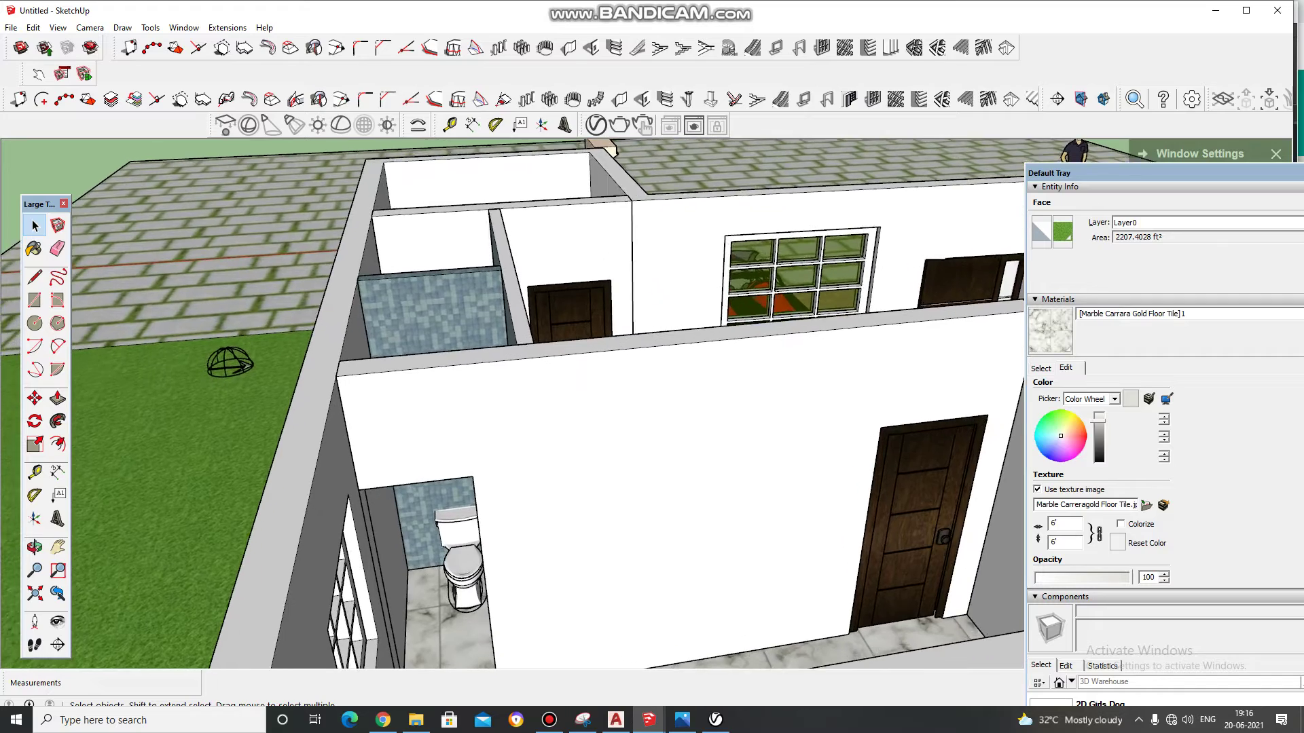
scroll(457, 559, "up", 1)
scroll(457, 559, "up", 1)
scroll(457, 559, "up", 1)
scroll(464, 530, "up", 2)
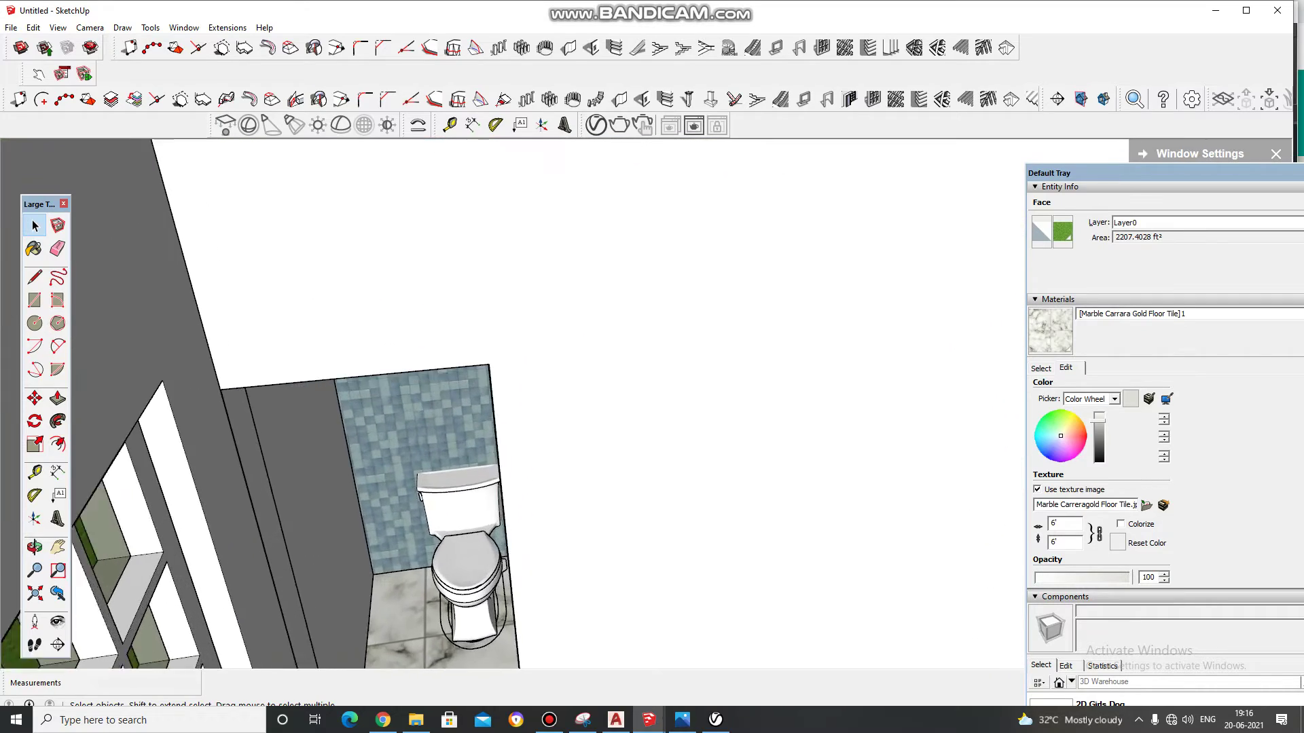
scroll(464, 530, "up", 1)
mouse_move(464, 529)
middle_mouse_down()
mouse_move(469, 503)
mouse_move(435, 408)
mouse_move(380, 407)
middle_mouse_up()
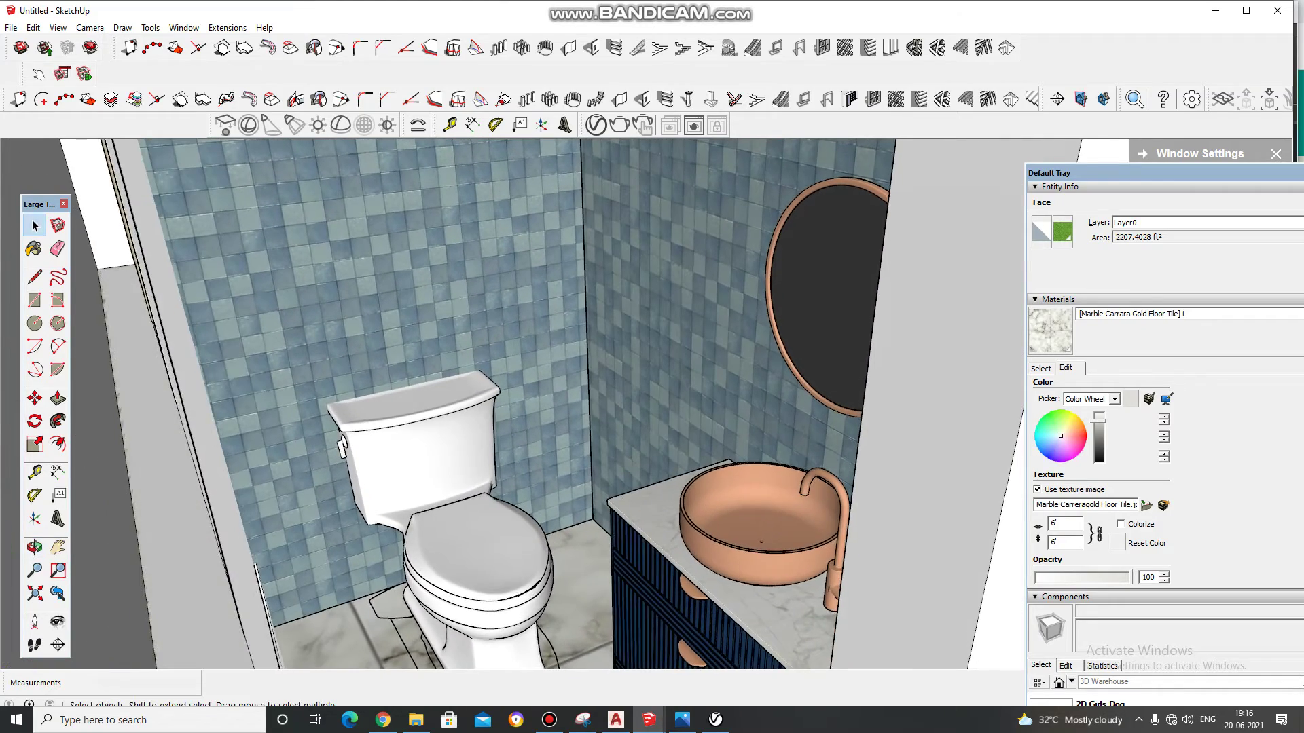
middle_click_drag(341, 447, 297, 465)
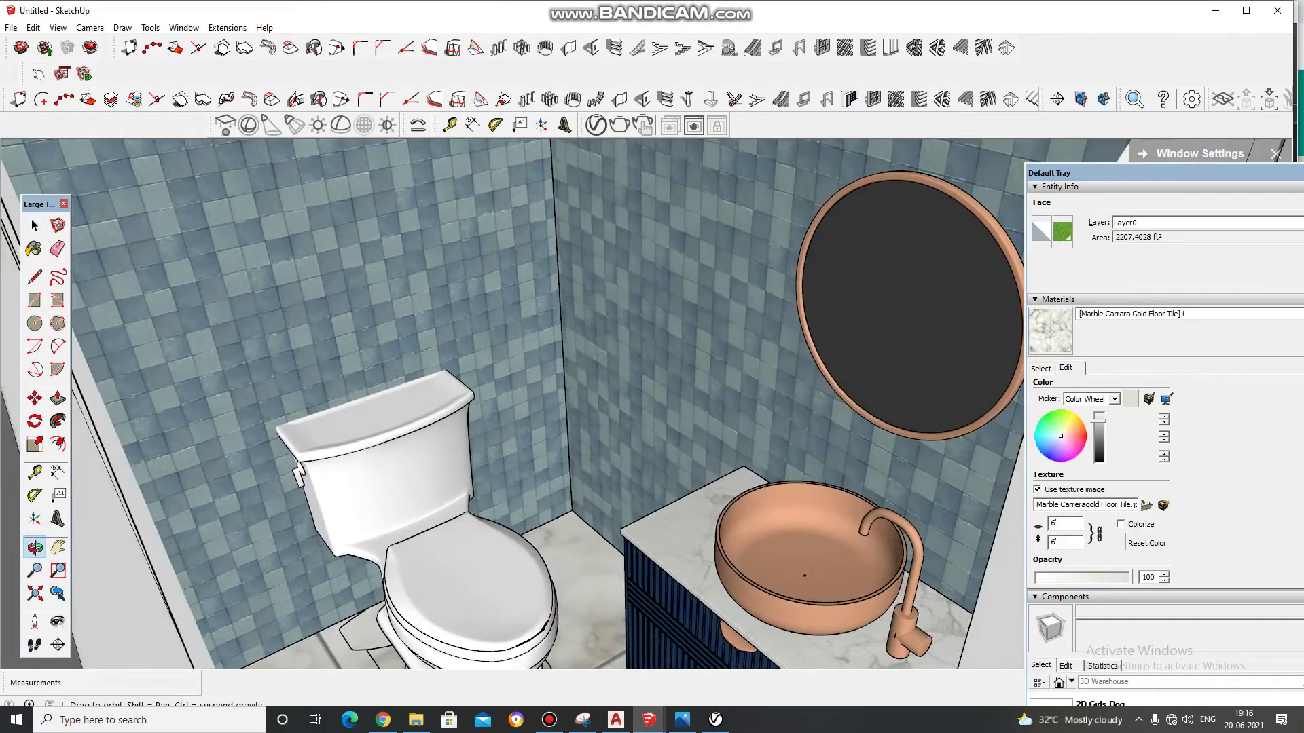
scroll(296, 465, "down", 2)
scroll(296, 466, "down", 3)
scroll(296, 465, "down", 3)
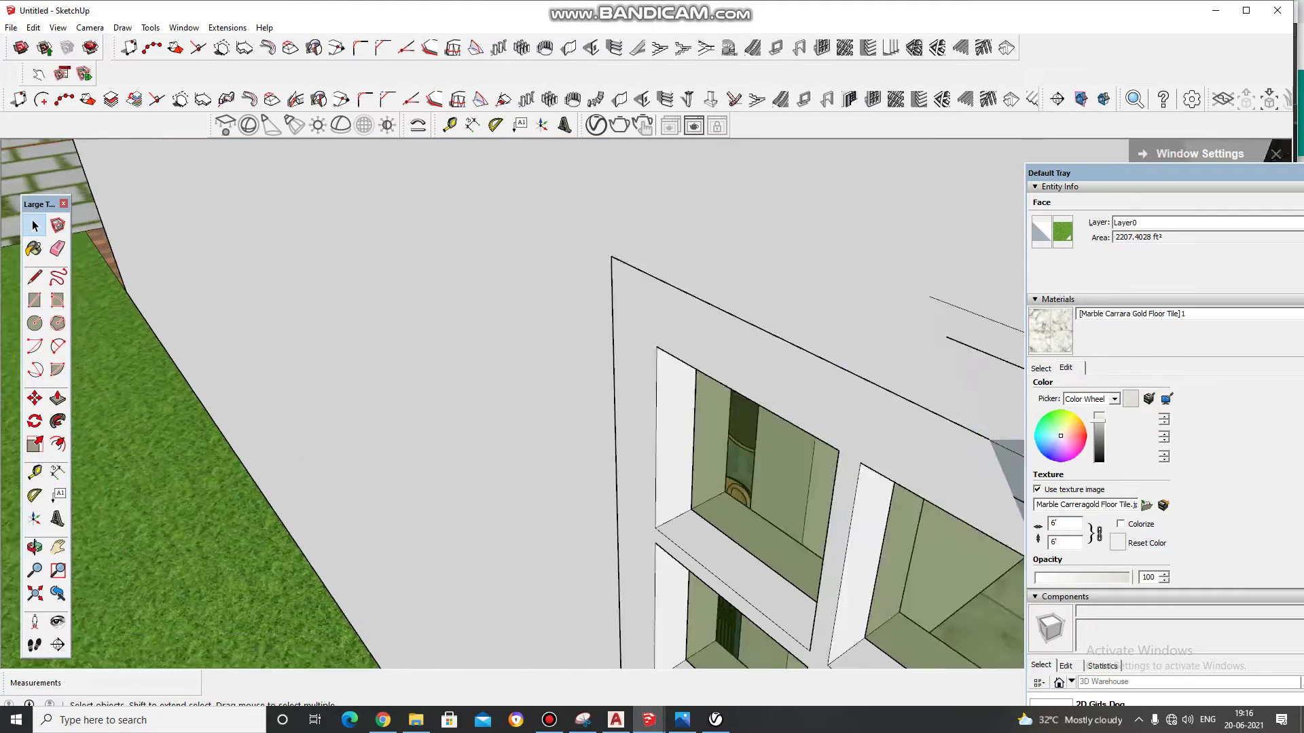
scroll(297, 465, "down", 2)
scroll(296, 466, "down", 2)
scroll(297, 466, "down", 2)
Step: Orbit to a top-down view of the rooms and bring up the Tile materials library
mouse_move(155, 389)
middle_mouse_down()
mouse_move(218, 390)
mouse_move(262, 326)
mouse_move(310, 290)
mouse_move(218, 227)
mouse_move(210, 213)
mouse_move(232, 181)
mouse_move(276, 152)
mouse_move(386, 159)
mouse_move(416, 210)
mouse_move(299, 290)
mouse_move(297, 323)
mouse_move(256, 320)
mouse_move(261, 347)
mouse_move(218, 360)
mouse_move(194, 344)
mouse_move(116, 393)
mouse_move(90, 518)
mouse_move(111, 442)
mouse_move(151, 445)
mouse_move(154, 570)
middle_mouse_up()
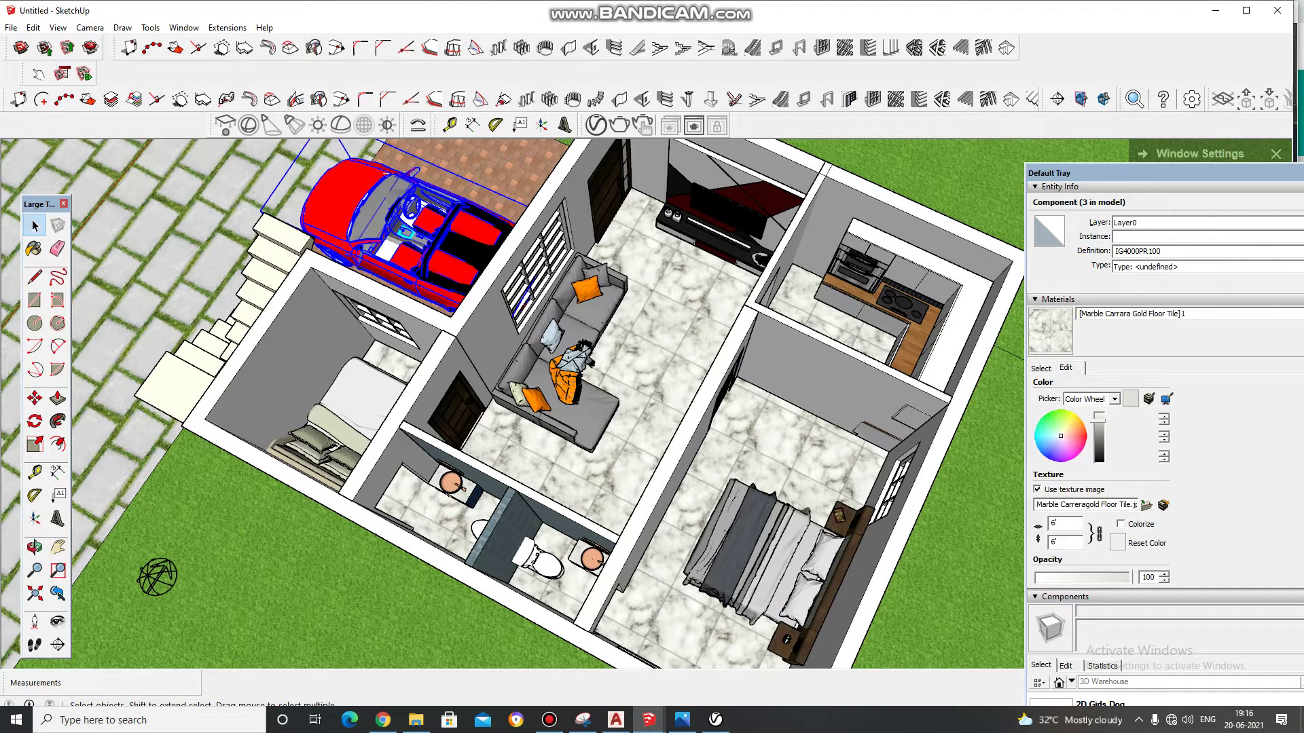
middle_click_drag(157, 576, 134, 520)
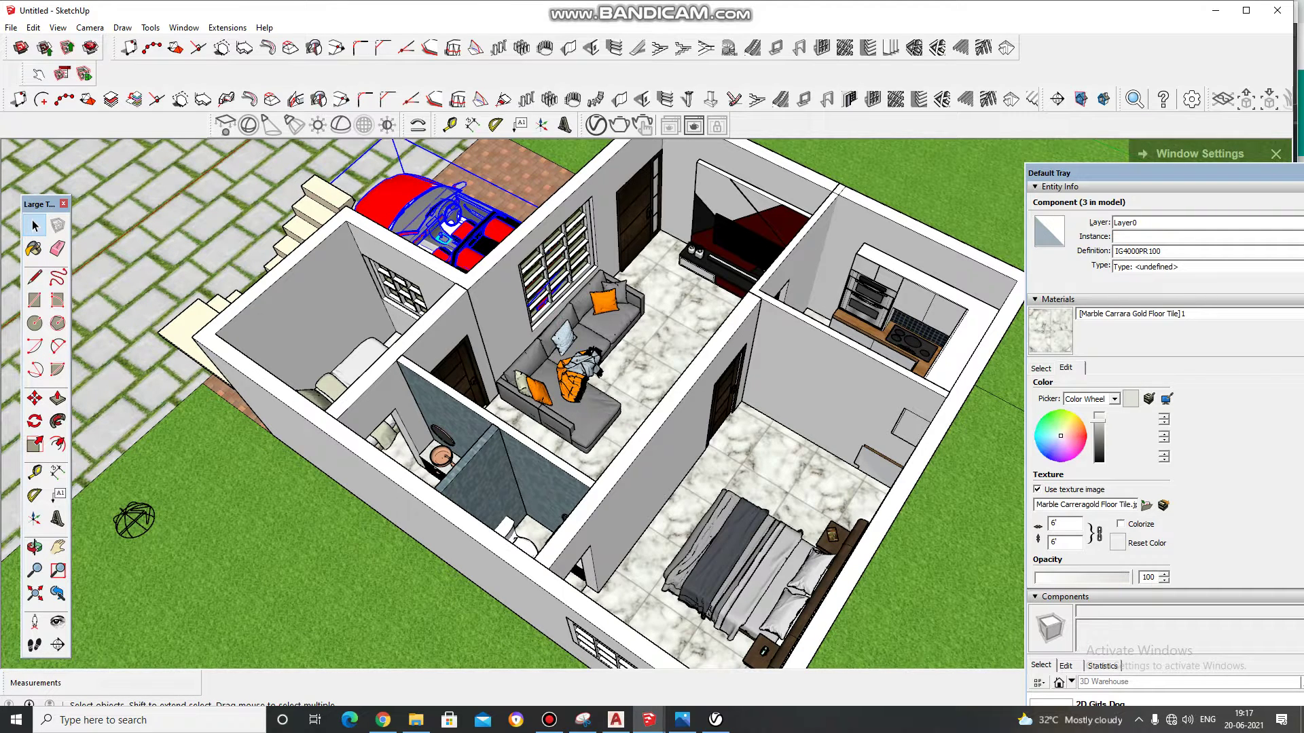
left_click(1041, 368)
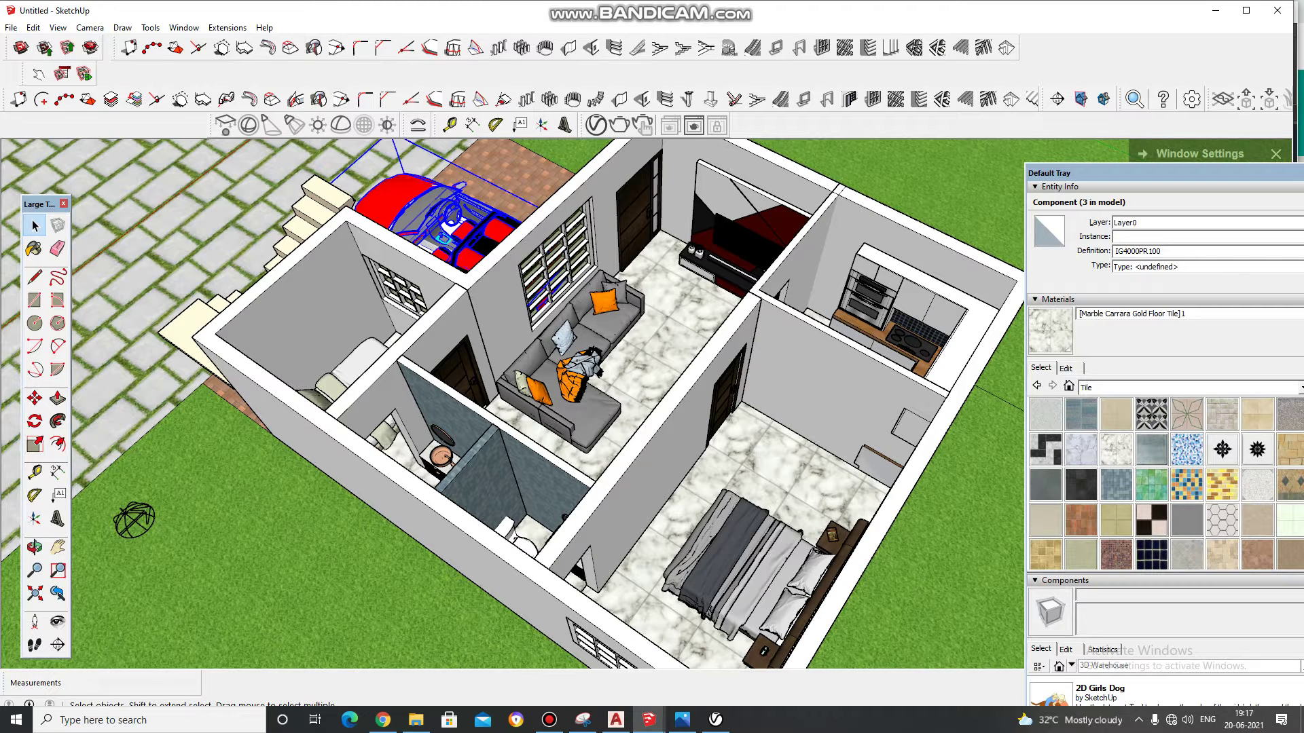
middle_click_drag(134, 520, 2, 535)
left_click(34, 226)
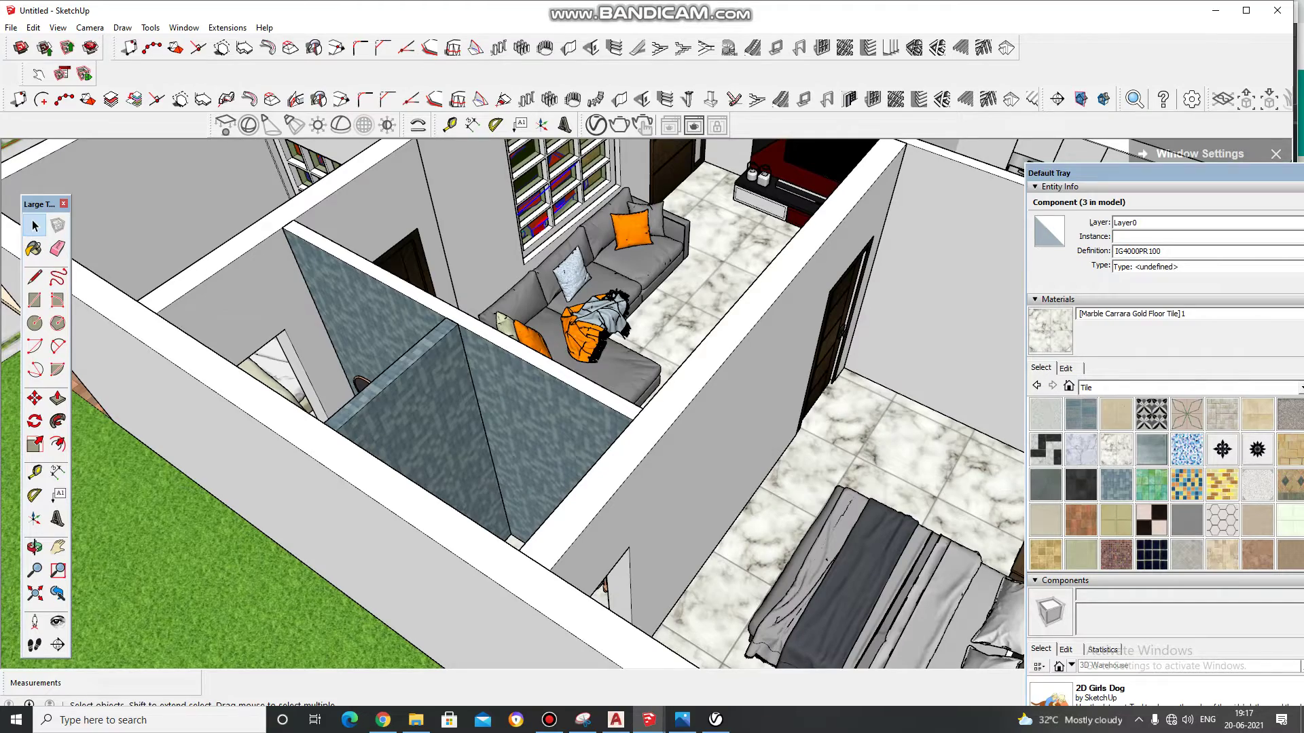
mouse_move(2, 535)
middle_mouse_down()
mouse_move(181, 510)
mouse_move(227, 474)
middle_mouse_up()
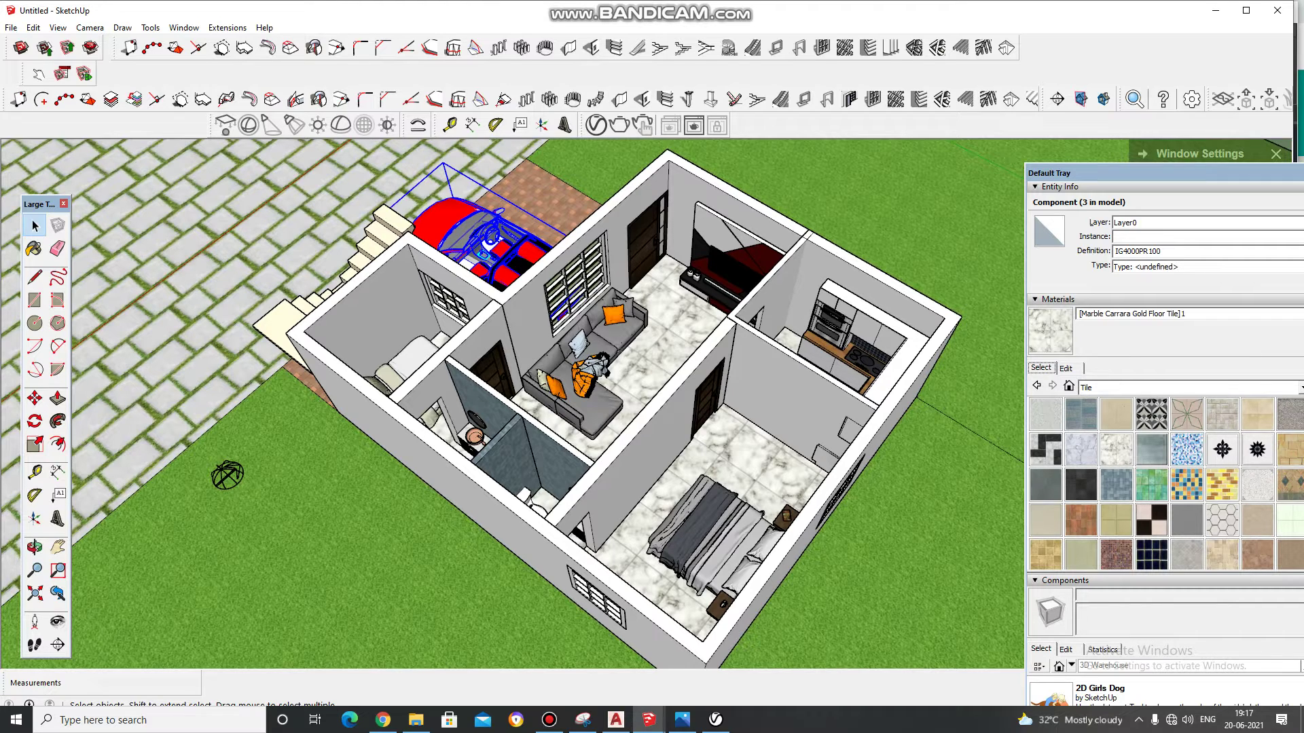
Step: Switch materials to the Colors collection, orbit to a low front view, and select the driveway face
left_click(1188, 387)
left_click(1141, 434)
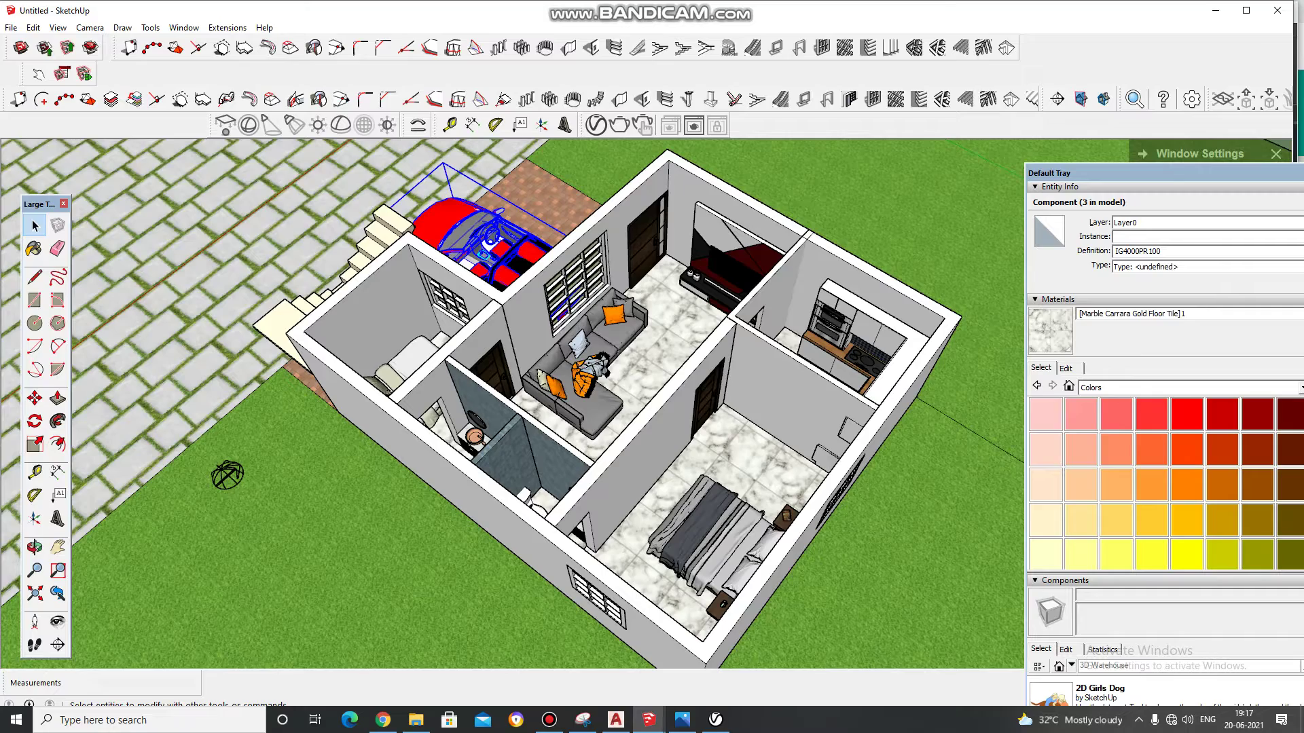
middle_click_drag(228, 475, 35, 547)
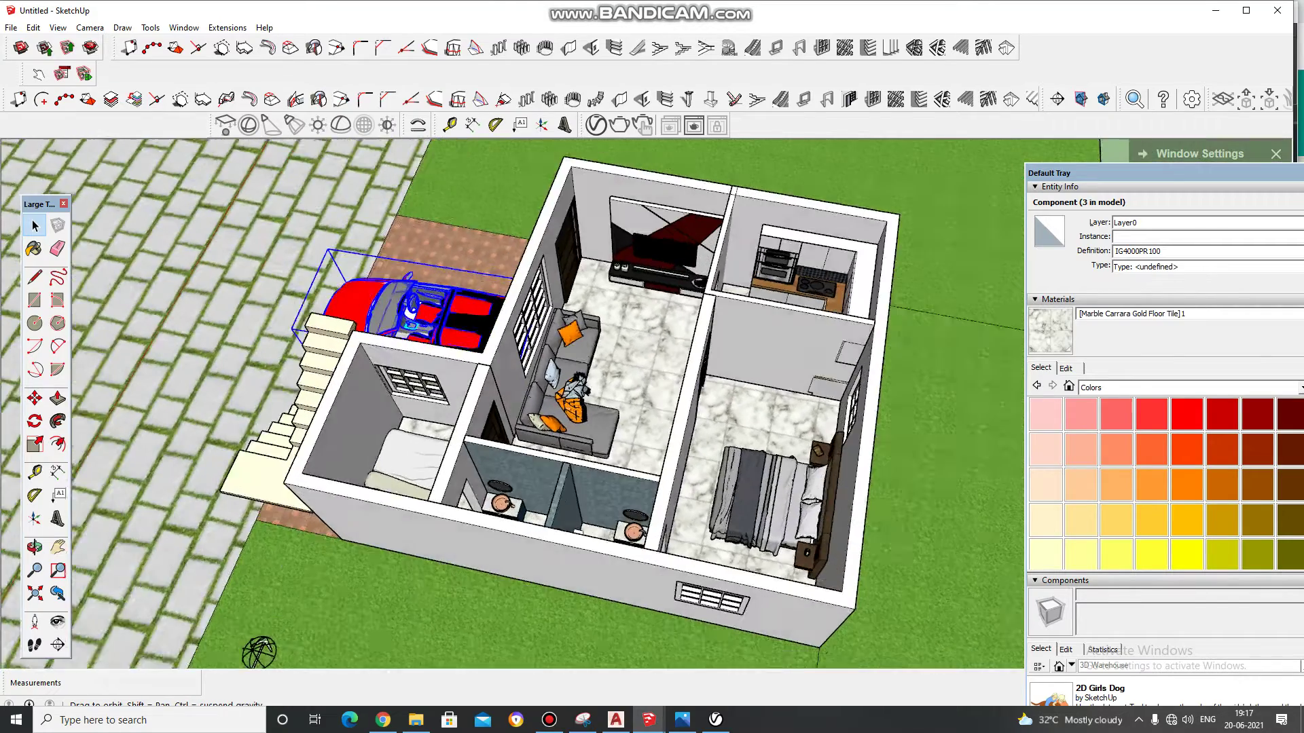
key("space")
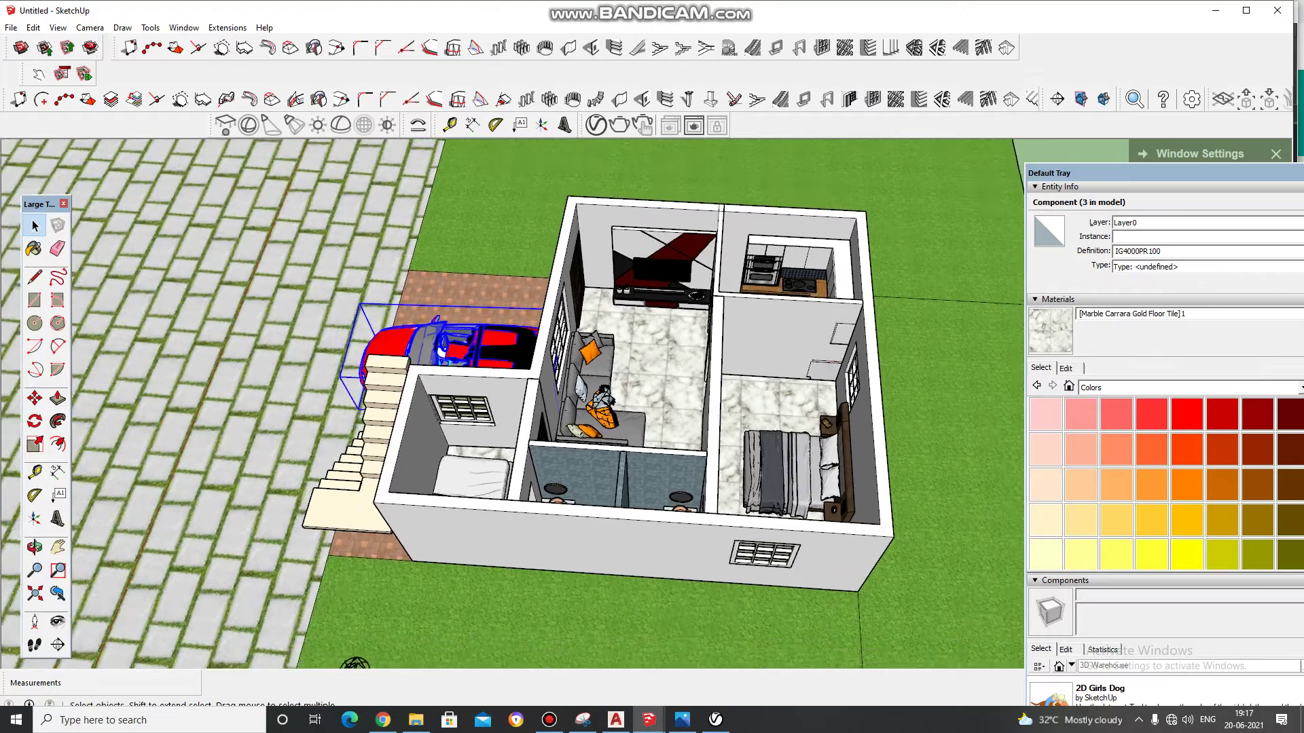
mouse_move(422, 645)
middle_mouse_down()
mouse_move(251, 160)
mouse_move(78, 421)
mouse_move(14, 584)
mouse_move(10, 428)
middle_mouse_up()
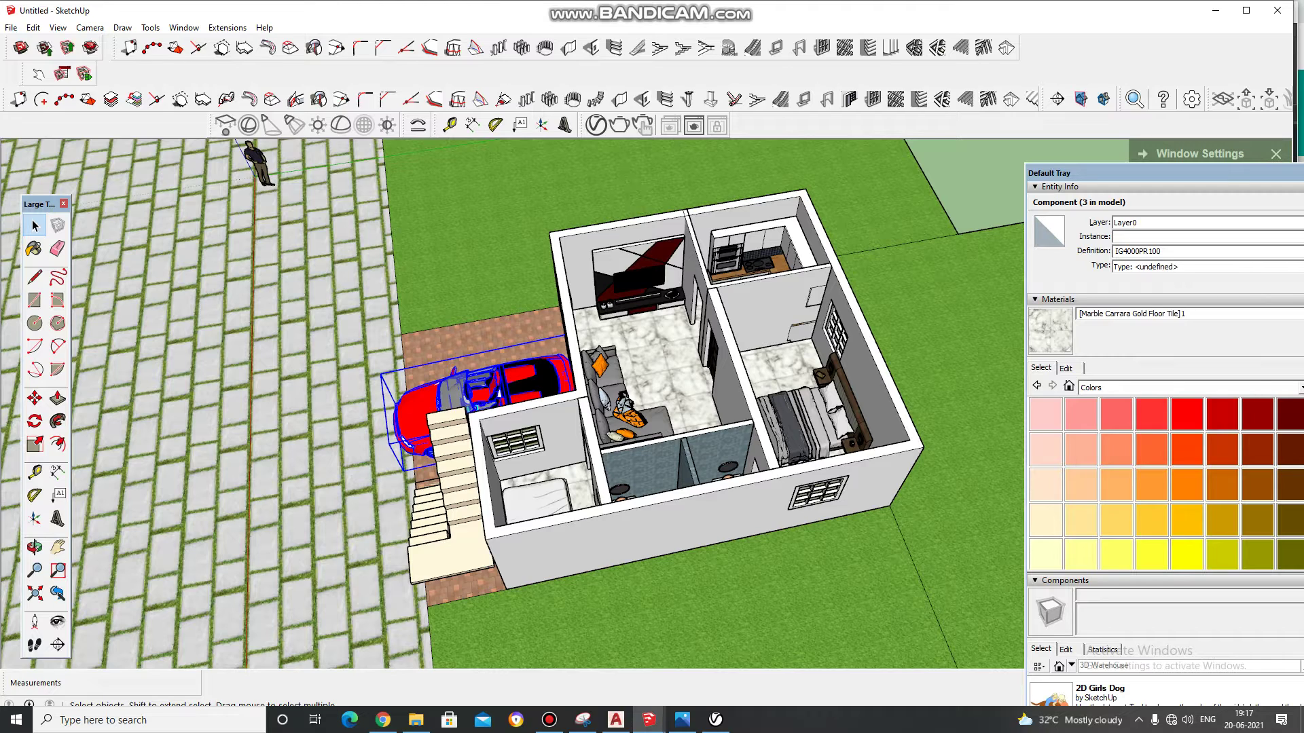
mouse_move(893, 622)
middle_mouse_down()
mouse_move(948, 547)
mouse_move(848, 654)
mouse_move(888, 593)
mouse_move(937, 596)
mouse_move(903, 628)
middle_mouse_up()
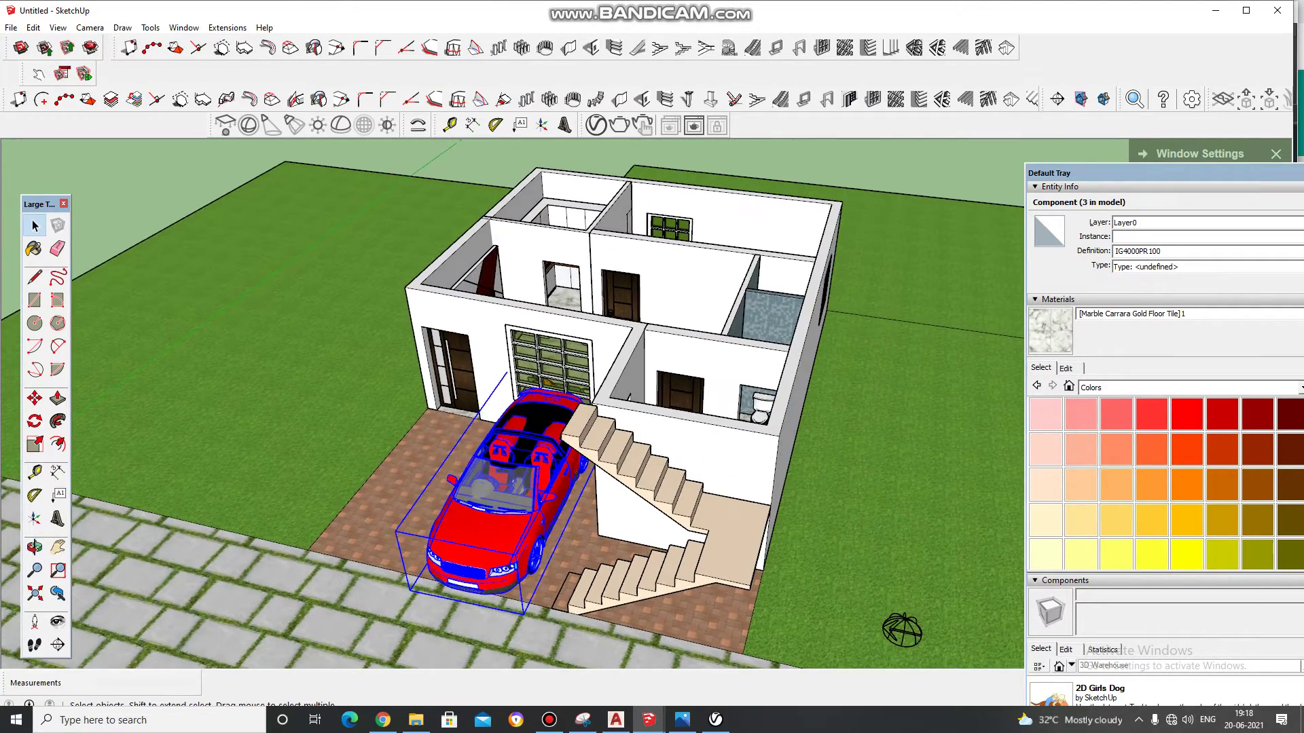
key("space")
left_click(380, 516)
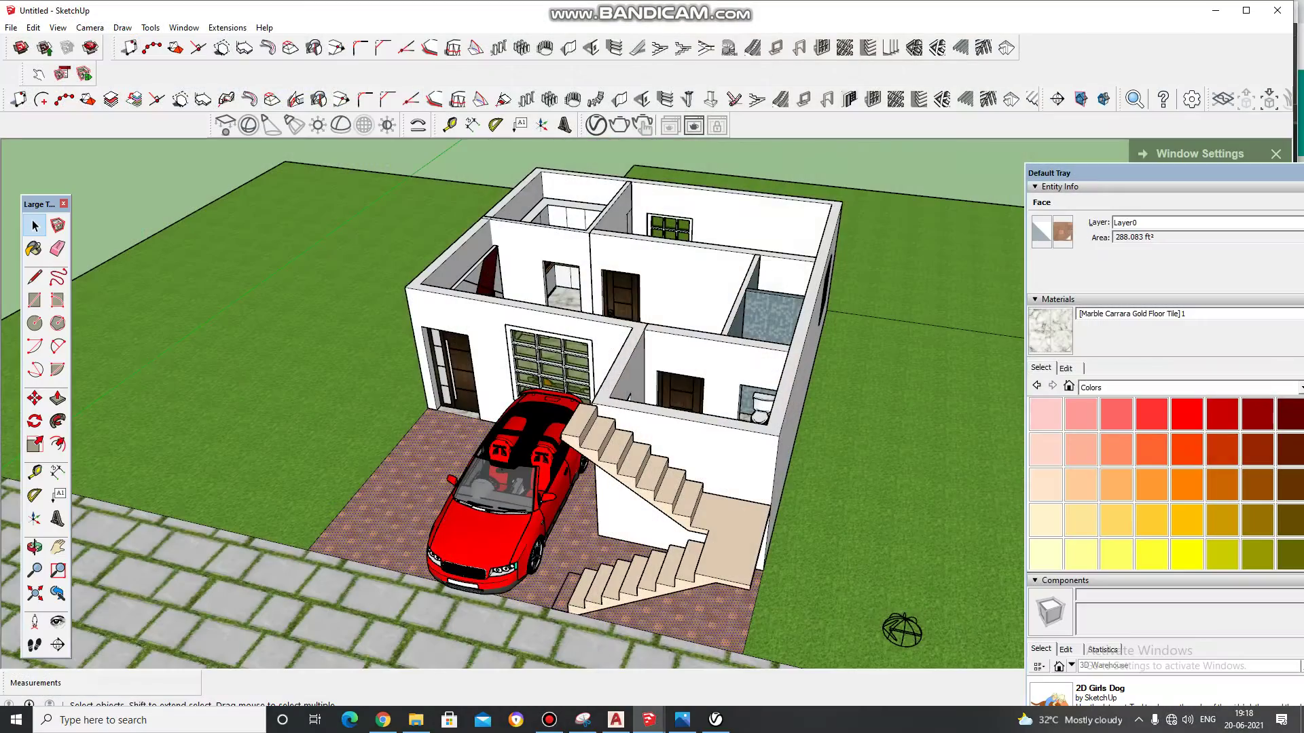
Step: Set the Materials collection back to Tile and browse its swatches
left_click(1188, 388)
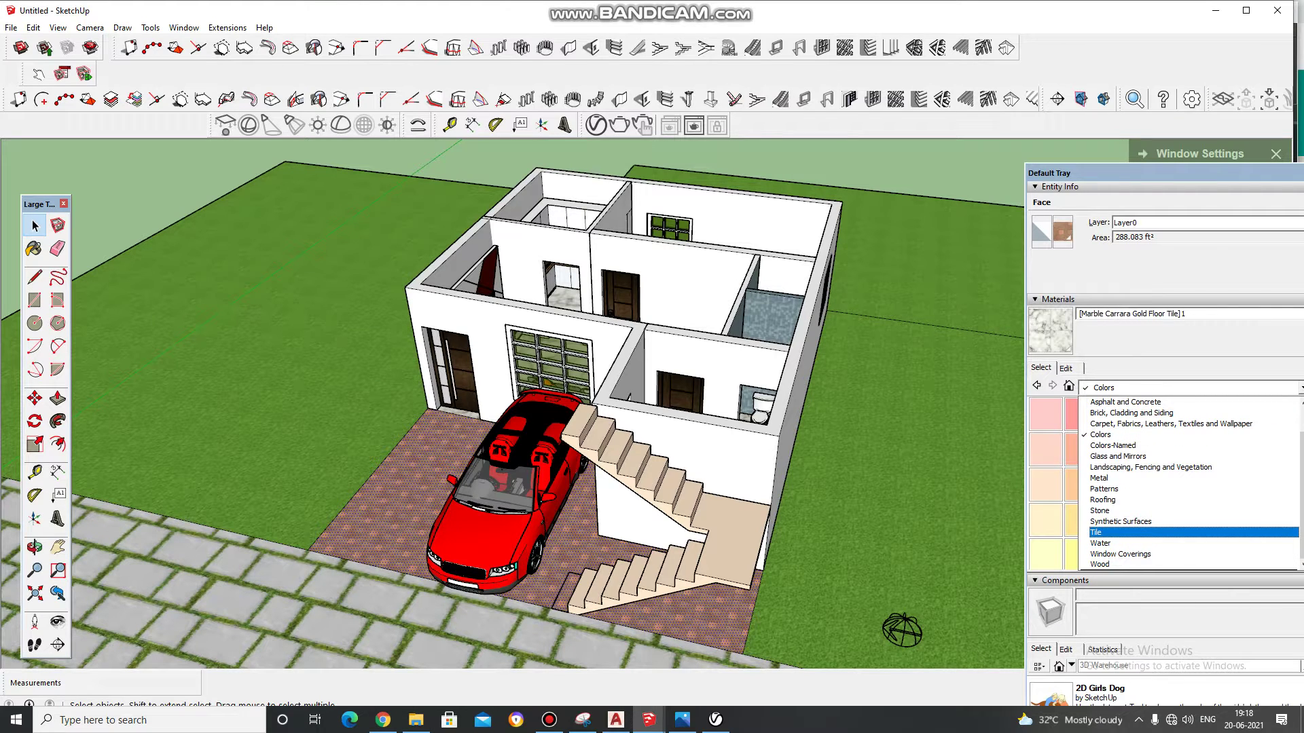
left_click(1193, 533)
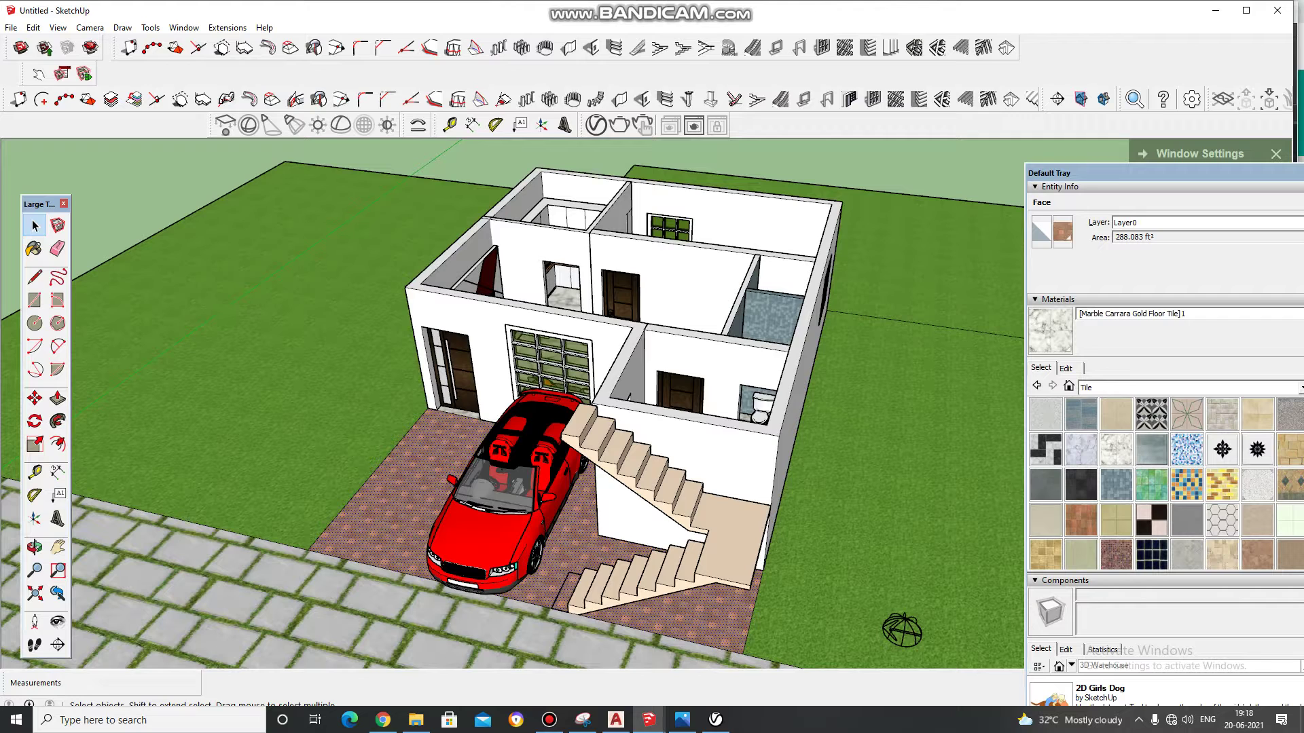
scroll(1081, 537, "down", 3)
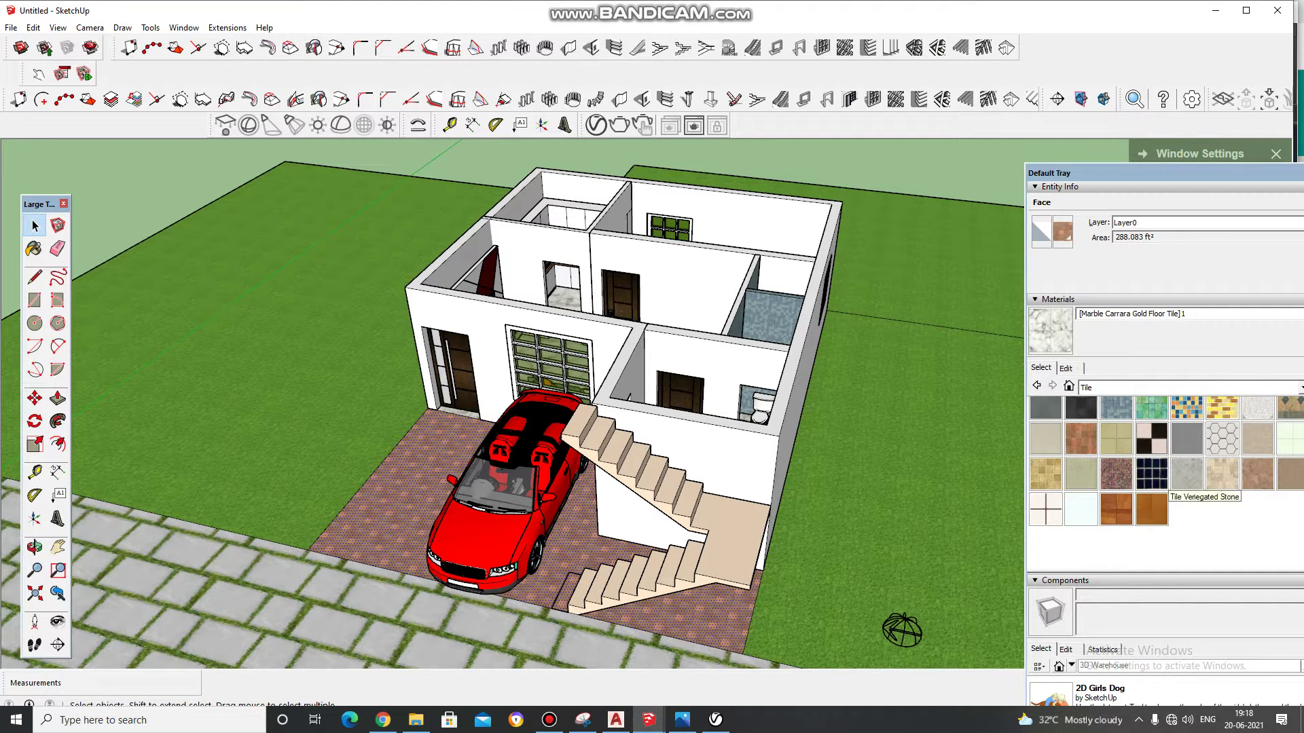
scroll(1154, 482, "up", 3)
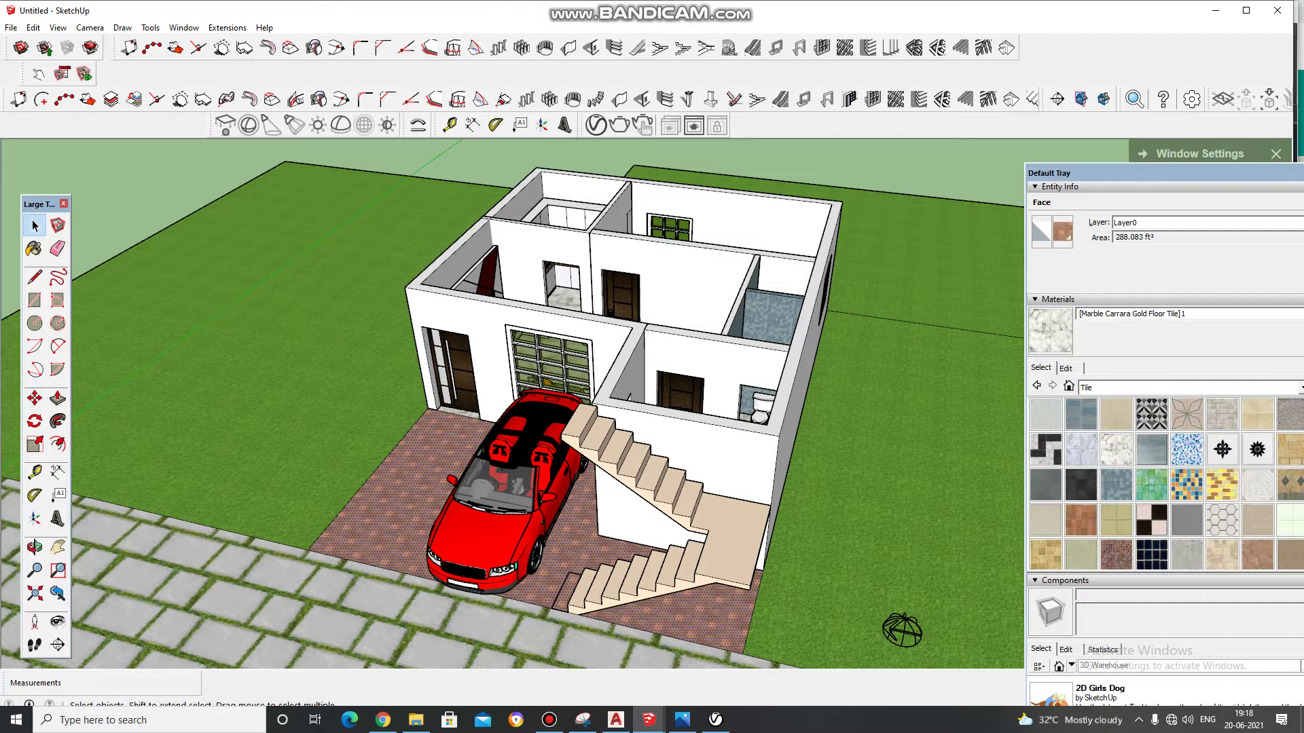
left_click(1188, 387)
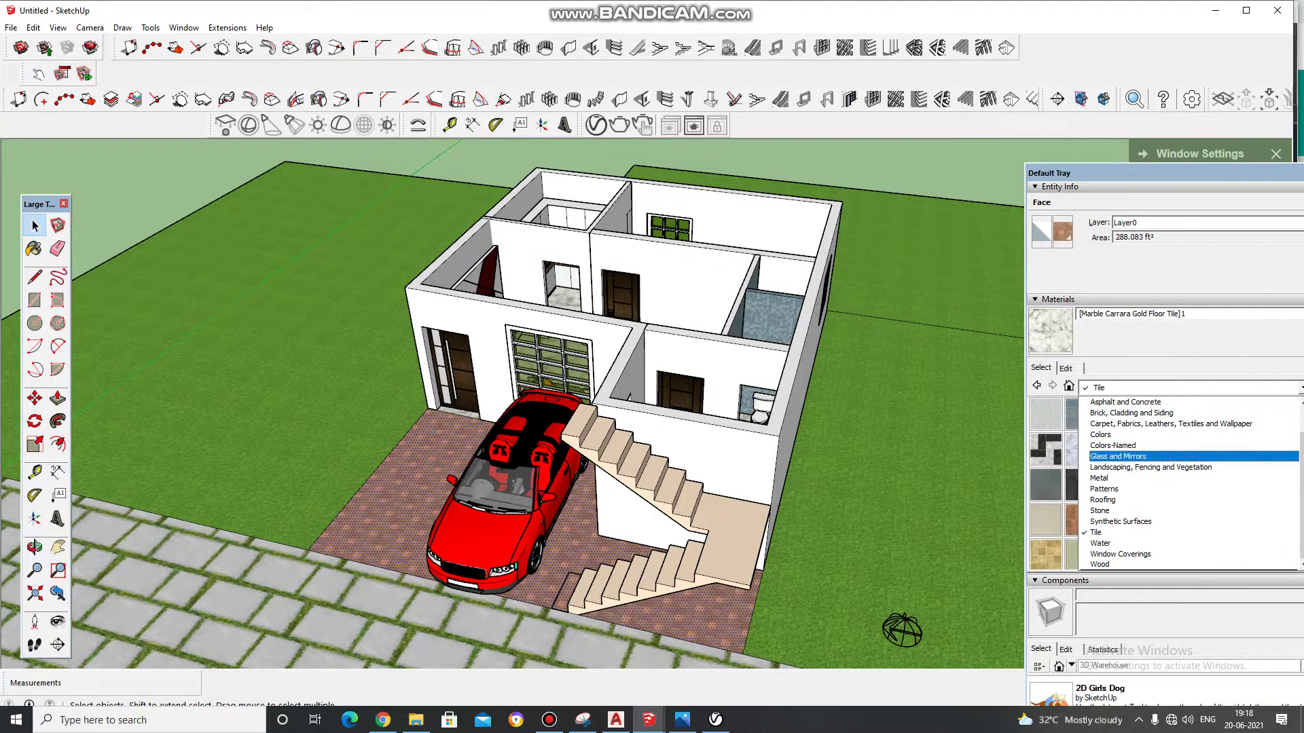
key("Escape")
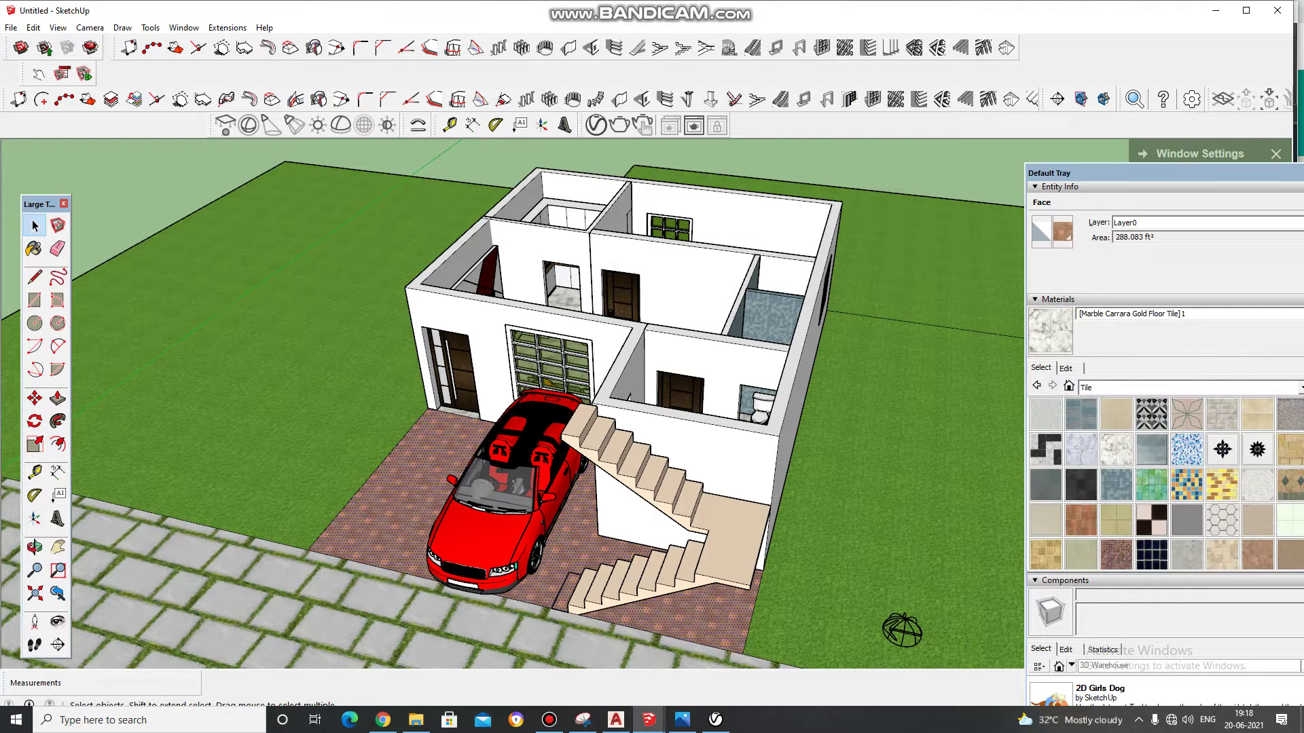
Step: Orbit and zoom from above the house down to a low view toward the living room and bookshelf
mouse_move(475, 408)
middle_mouse_down()
mouse_move(434, 381)
mouse_move(516, 326)
mouse_move(2, 290)
mouse_move(433, 499)
middle_mouse_up()
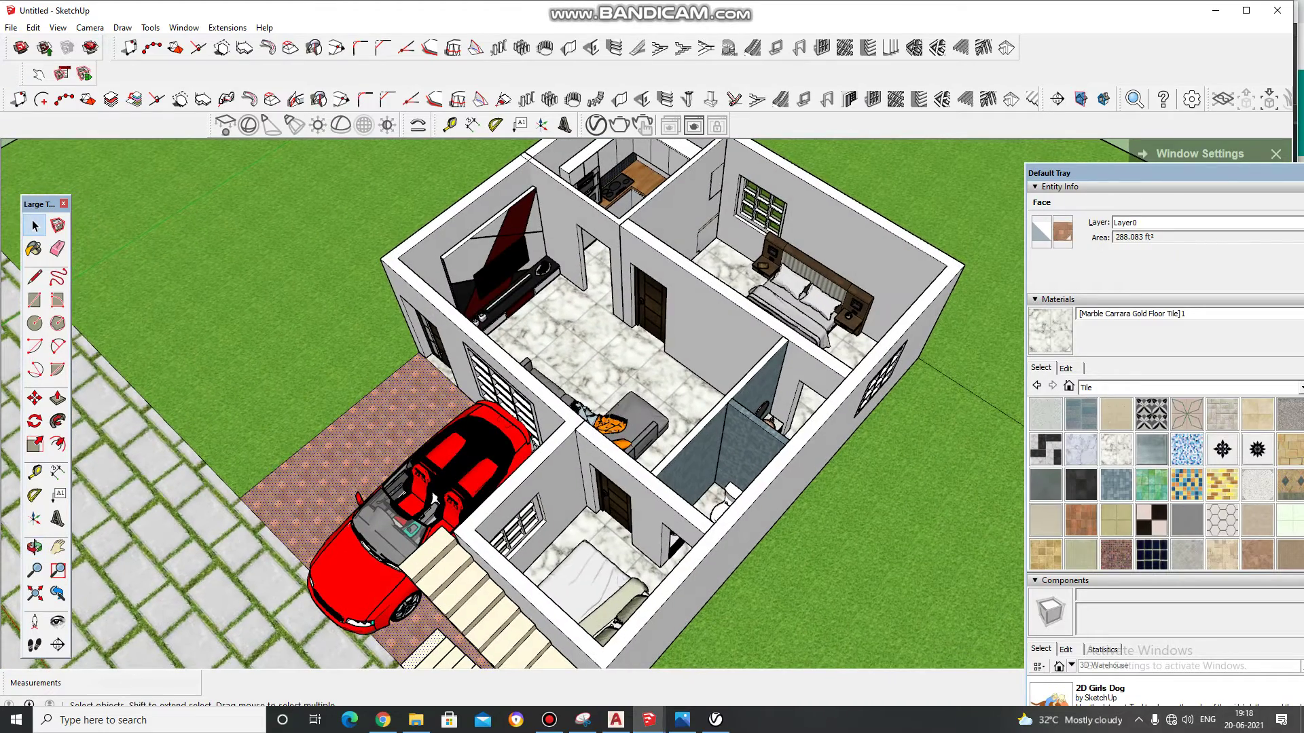
scroll(414, 513, "up", 5)
mouse_move(396, 526)
middle_mouse_down()
mouse_move(370, 541)
mouse_move(384, 536)
middle_mouse_up()
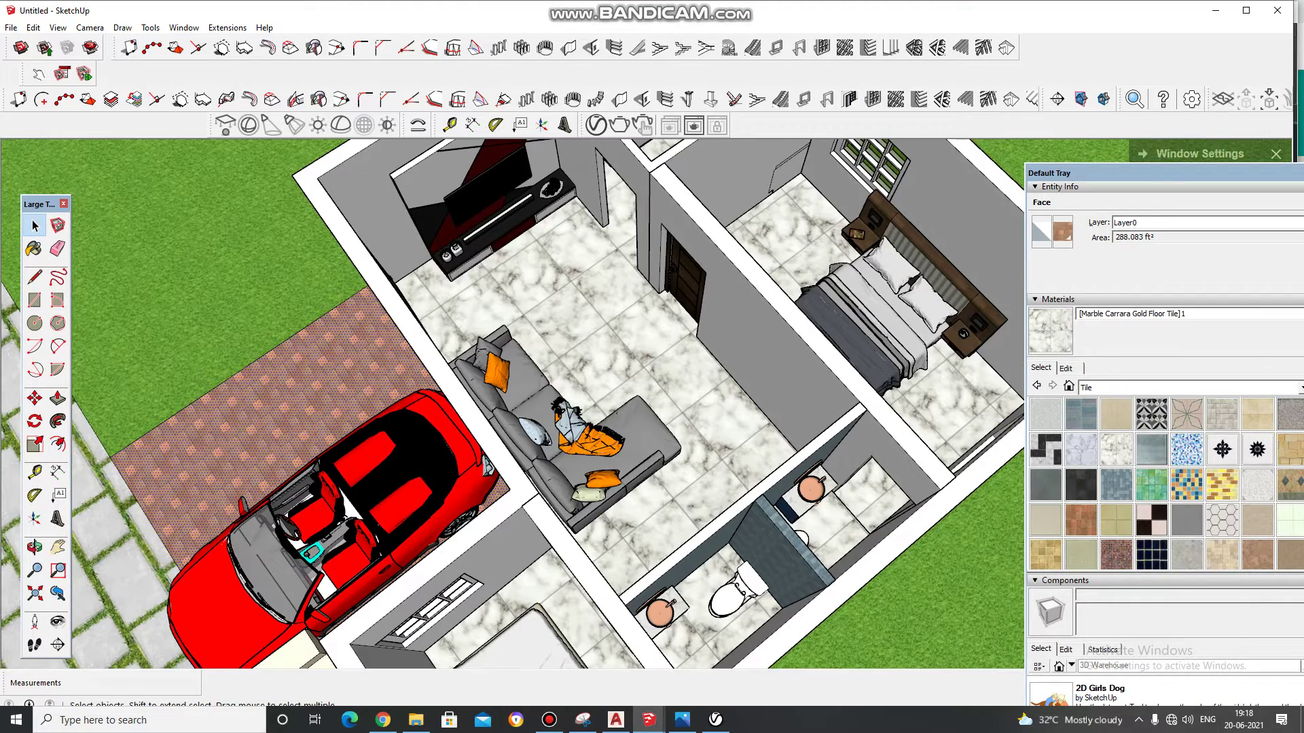
middle_click_drag(383, 536, 380, 468)
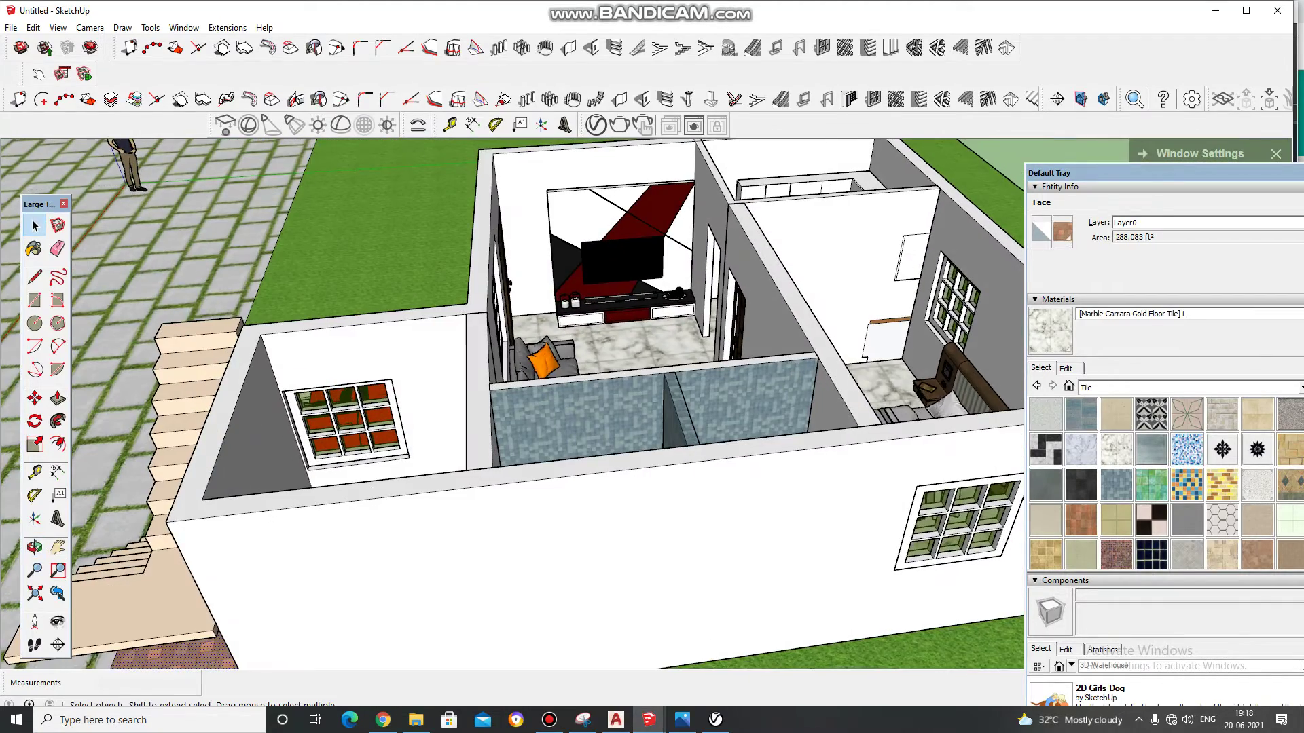
scroll(612, 306, "up", 2)
scroll(611, 305, "up", 2)
scroll(611, 306, "up", 3)
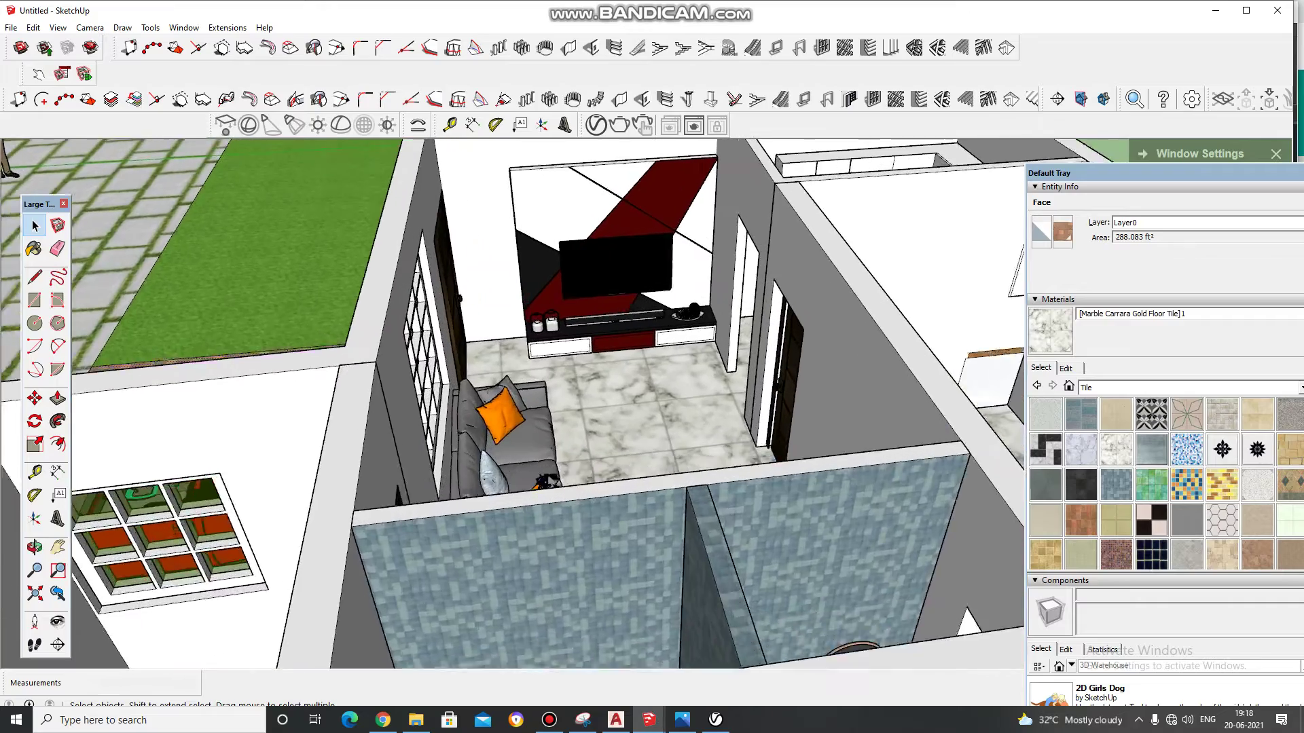
scroll(611, 305, "up", 3)
middle_click_drag(611, 408, 516, 353)
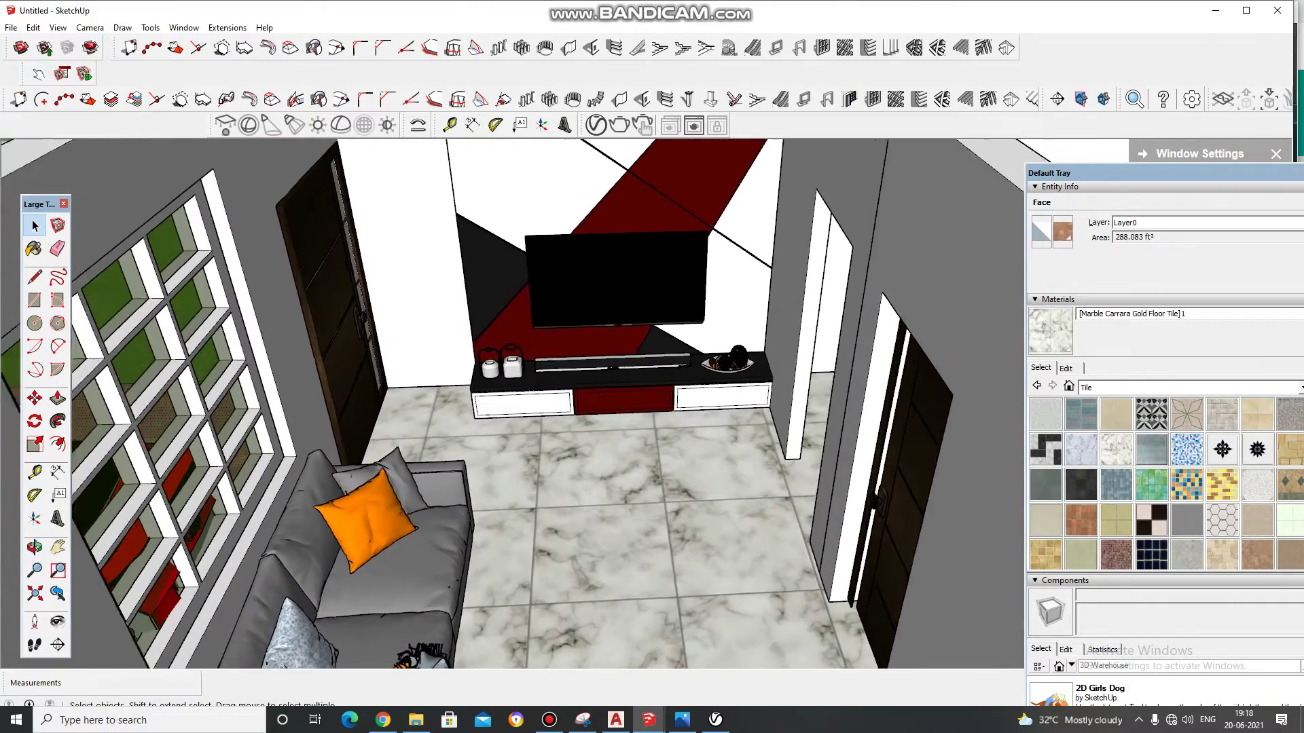
scroll(516, 407, "up", 2)
middle_click_drag(517, 407, 516, 339)
scroll(516, 408, "down", 5)
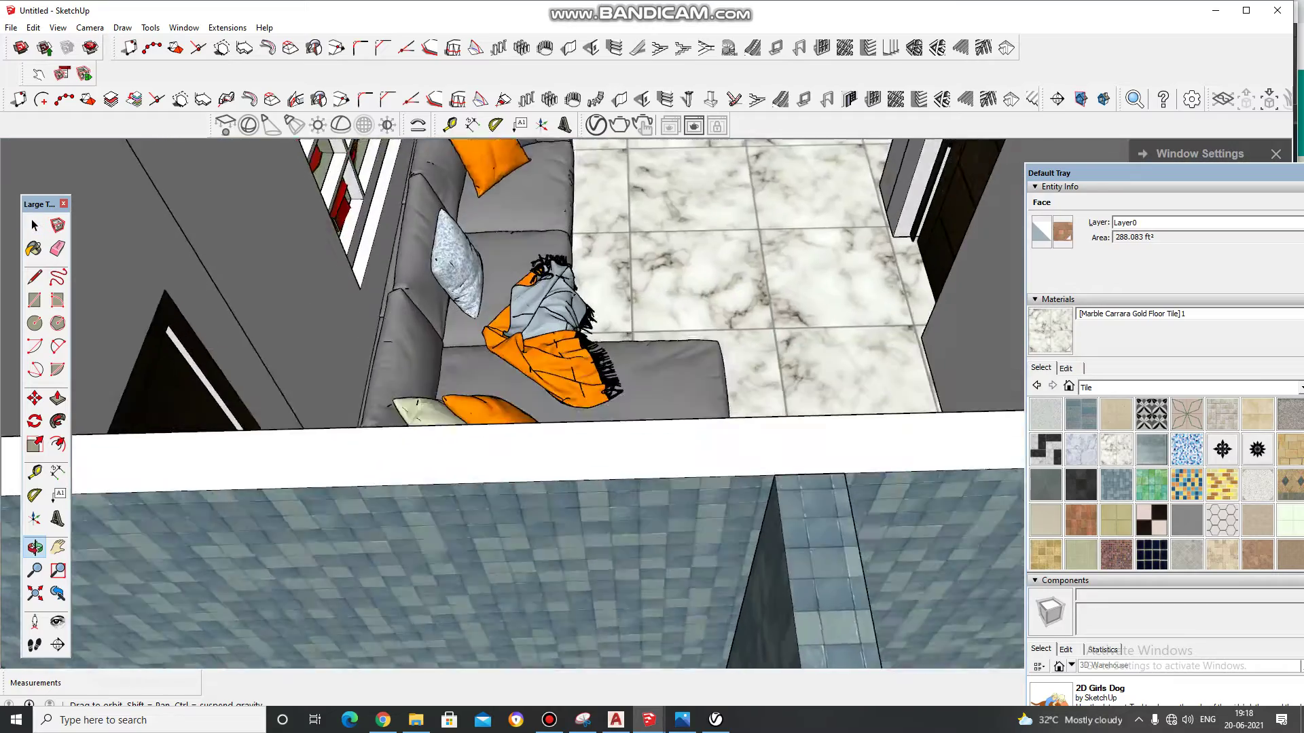
key("space")
Step: Frame the grey sofa, marble floor and red-and-black TV wall in a close interior view
middle_click_drag(285, 667, 326, 564)
scroll(516, 408, "down", 3)
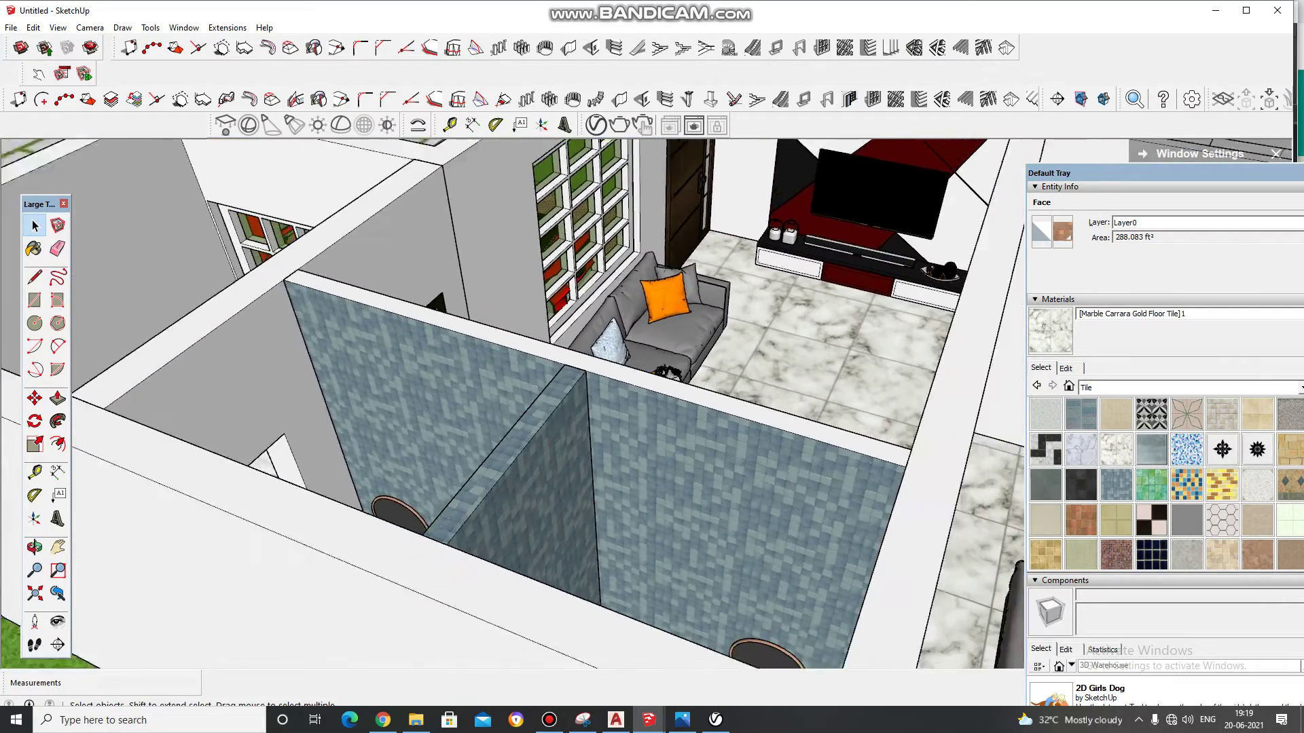
scroll(516, 407, "down", 3)
middle_click_drag(516, 408, 492, 384)
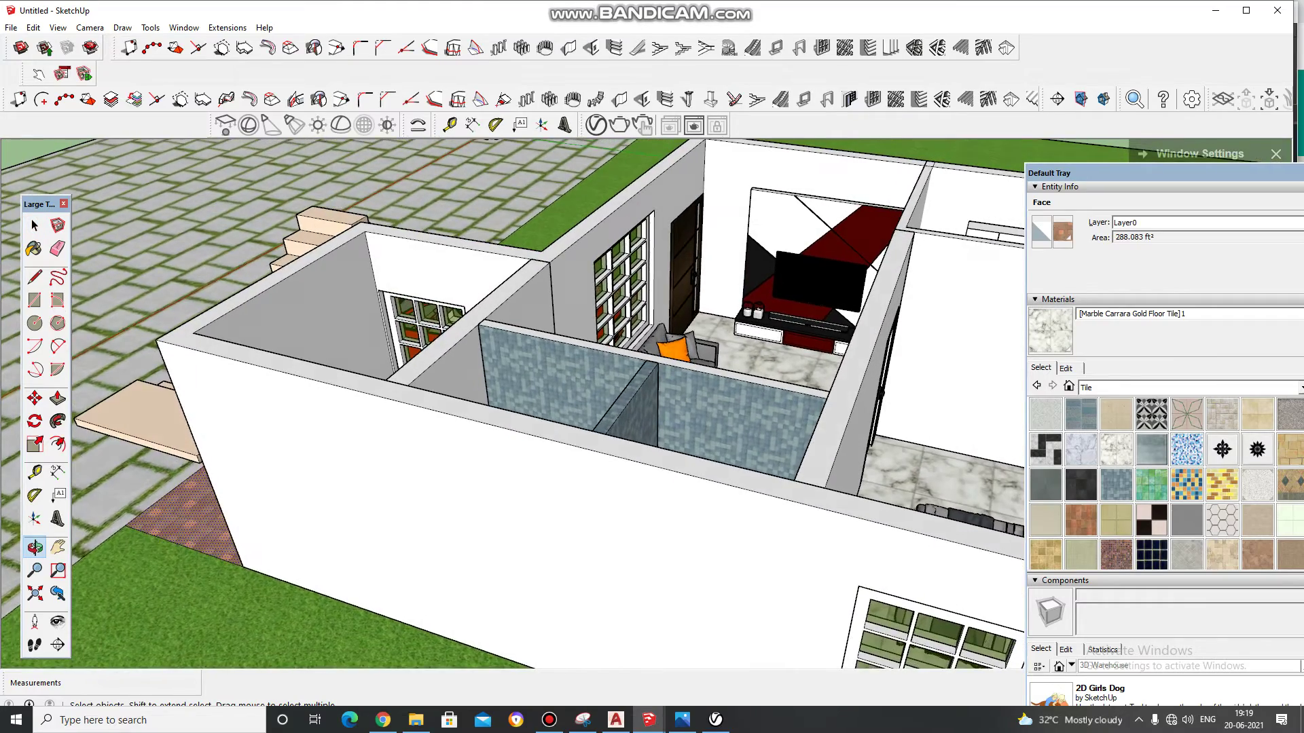
scroll(747, 326, "up", 1)
scroll(747, 326, "up", 1)
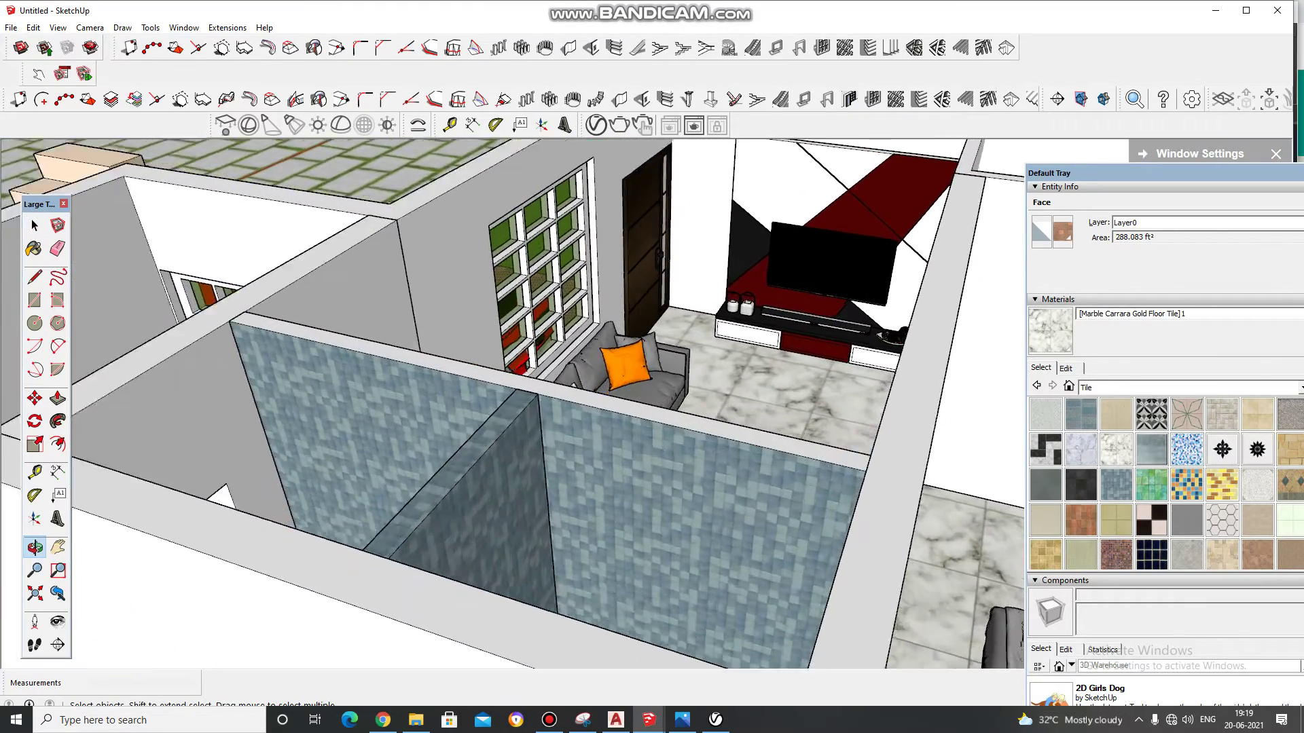
scroll(747, 325, "up", 3)
scroll(747, 326, "up", 2)
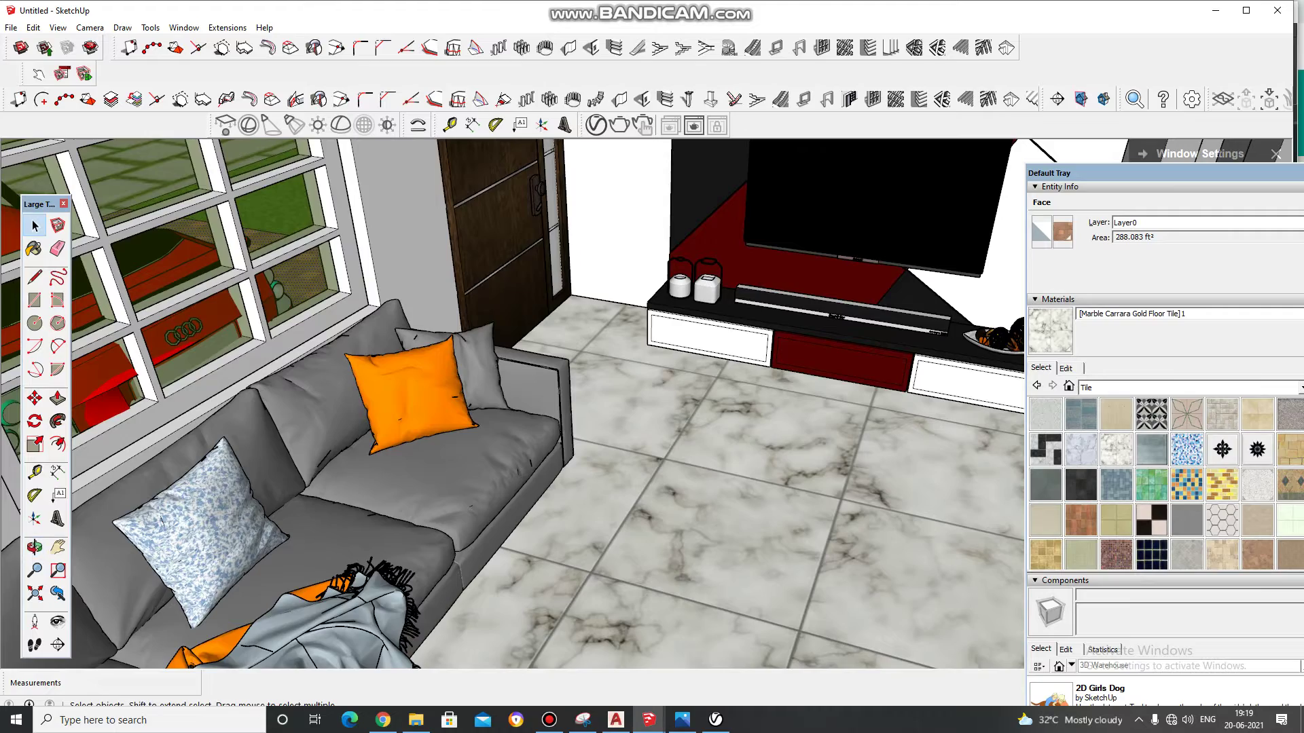
mouse_move(475, 408)
middle_mouse_down()
mouse_move(469, 387)
mouse_move(659, 394)
middle_mouse_up()
mouse_move(516, 407)
middle_mouse_down()
mouse_move(529, 407)
mouse_move(537, 448)
mouse_move(638, 517)
mouse_move(537, 489)
mouse_move(567, 462)
middle_mouse_up()
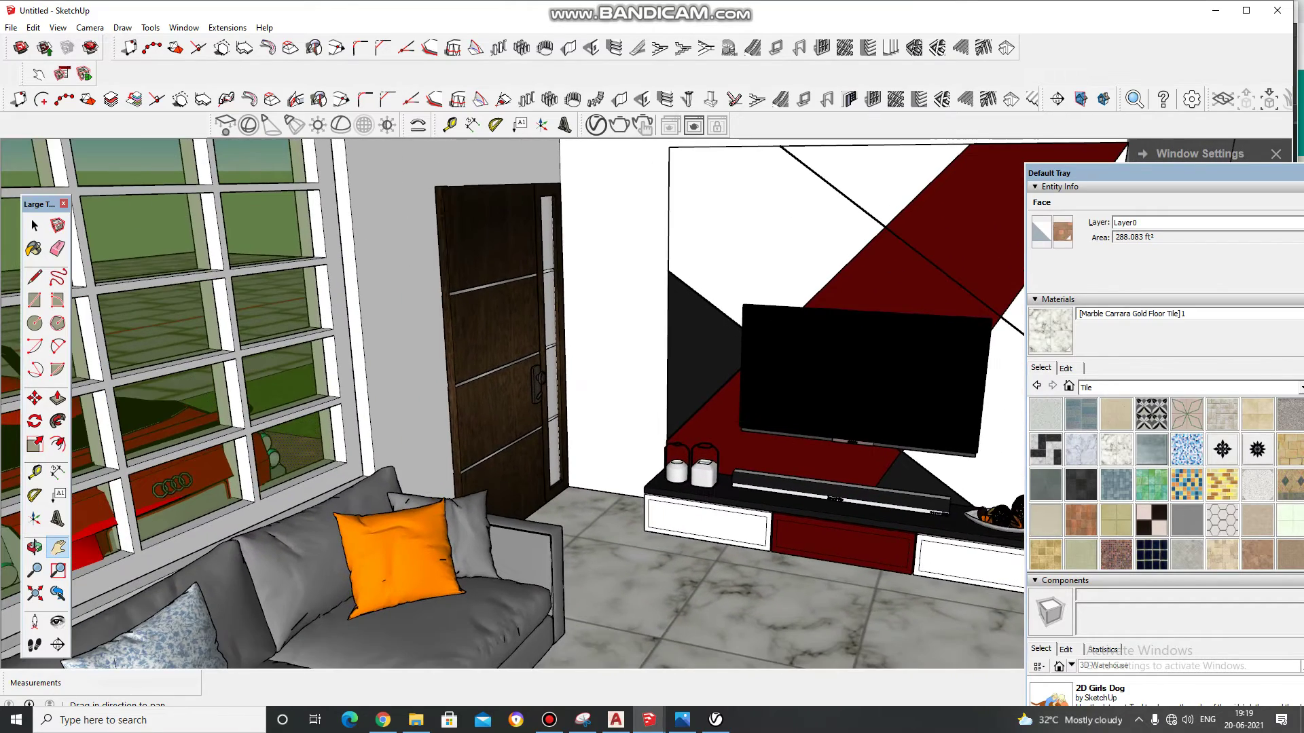
Step: Show the scene lights in the V-Ray Asset Editor and start a V-Ray Interactive render
left_click(35, 226)
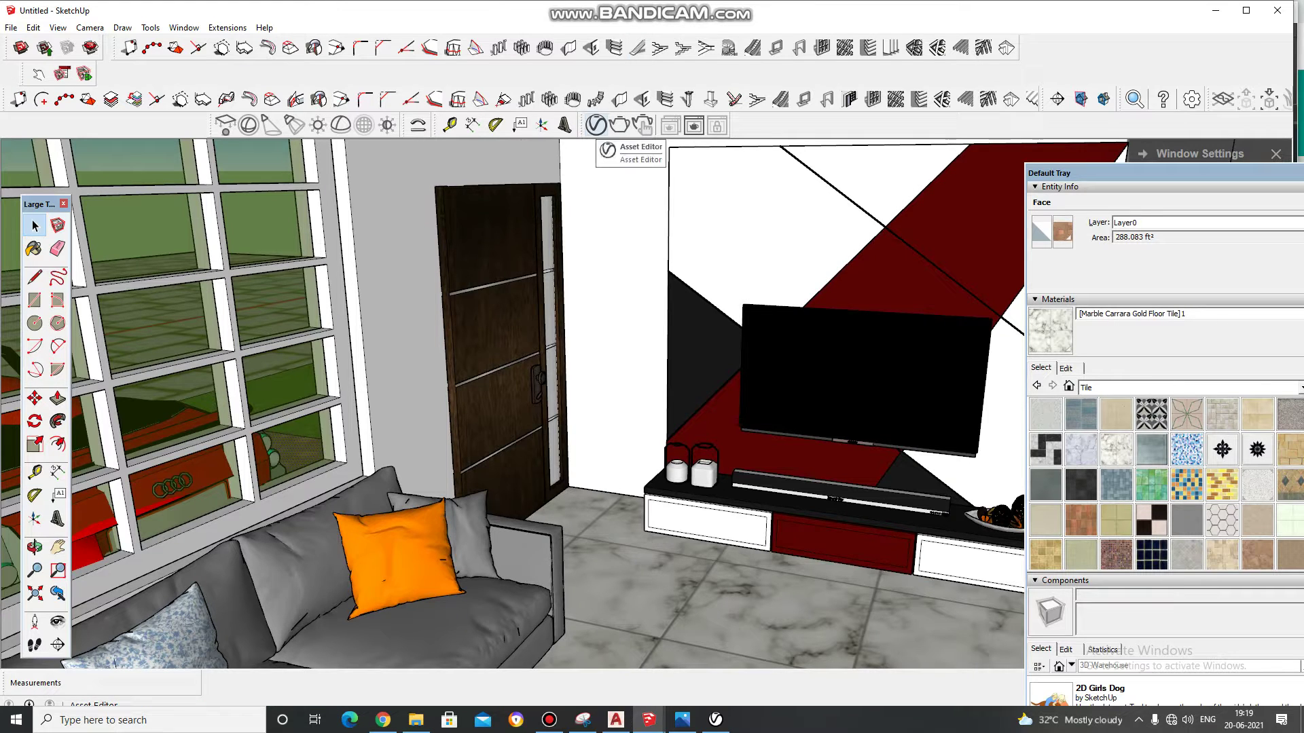
left_click(596, 126)
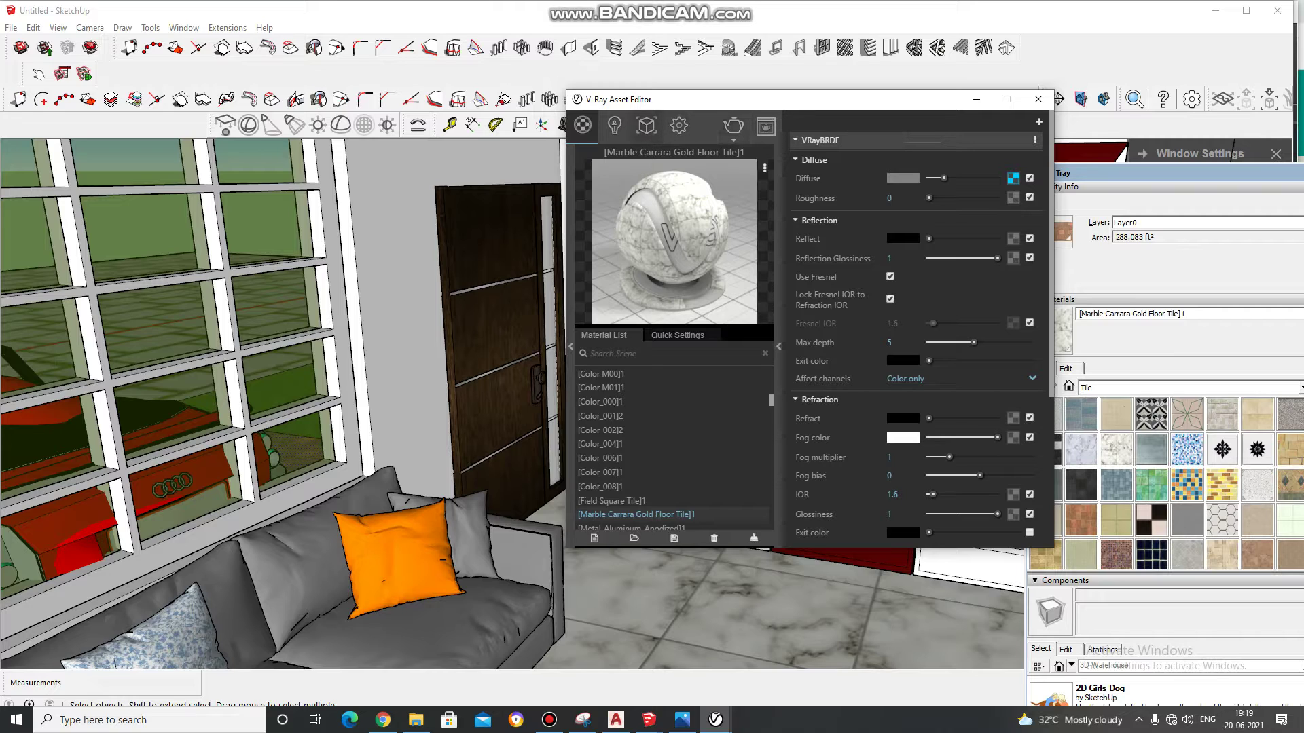
left_click(615, 125)
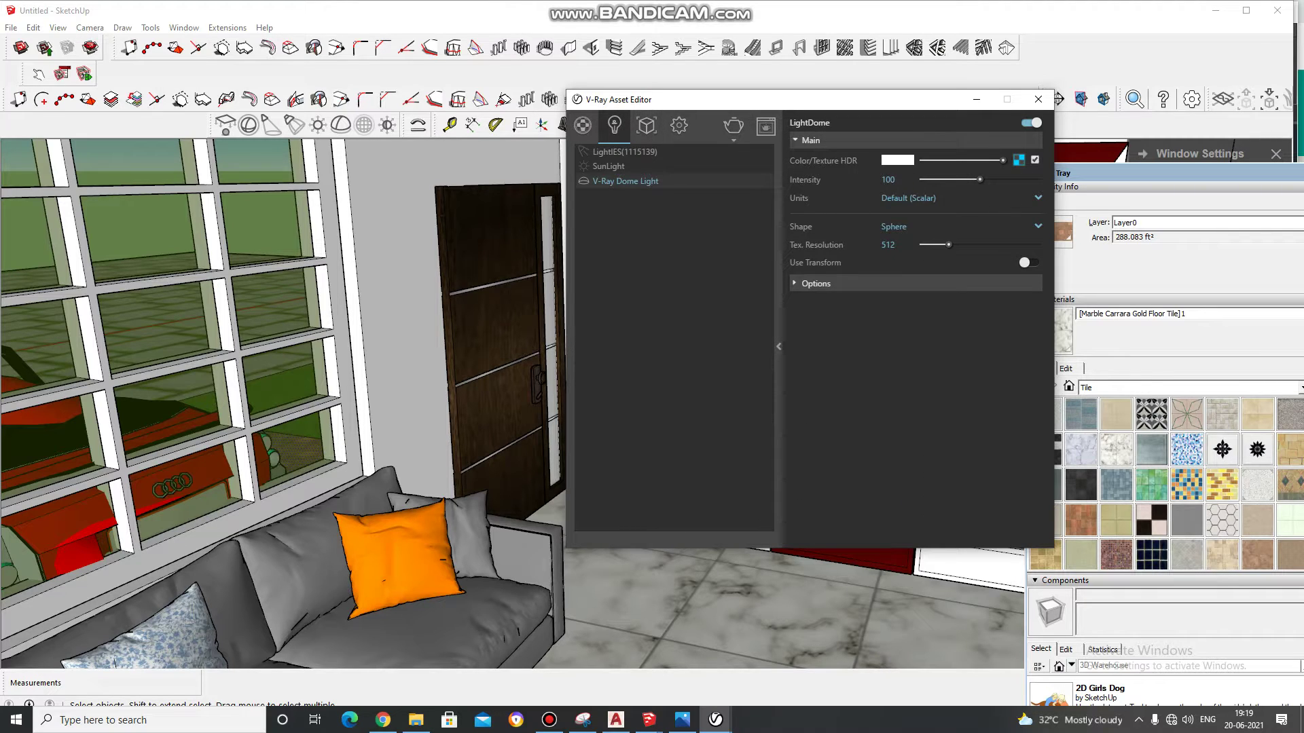
left_click(733, 138)
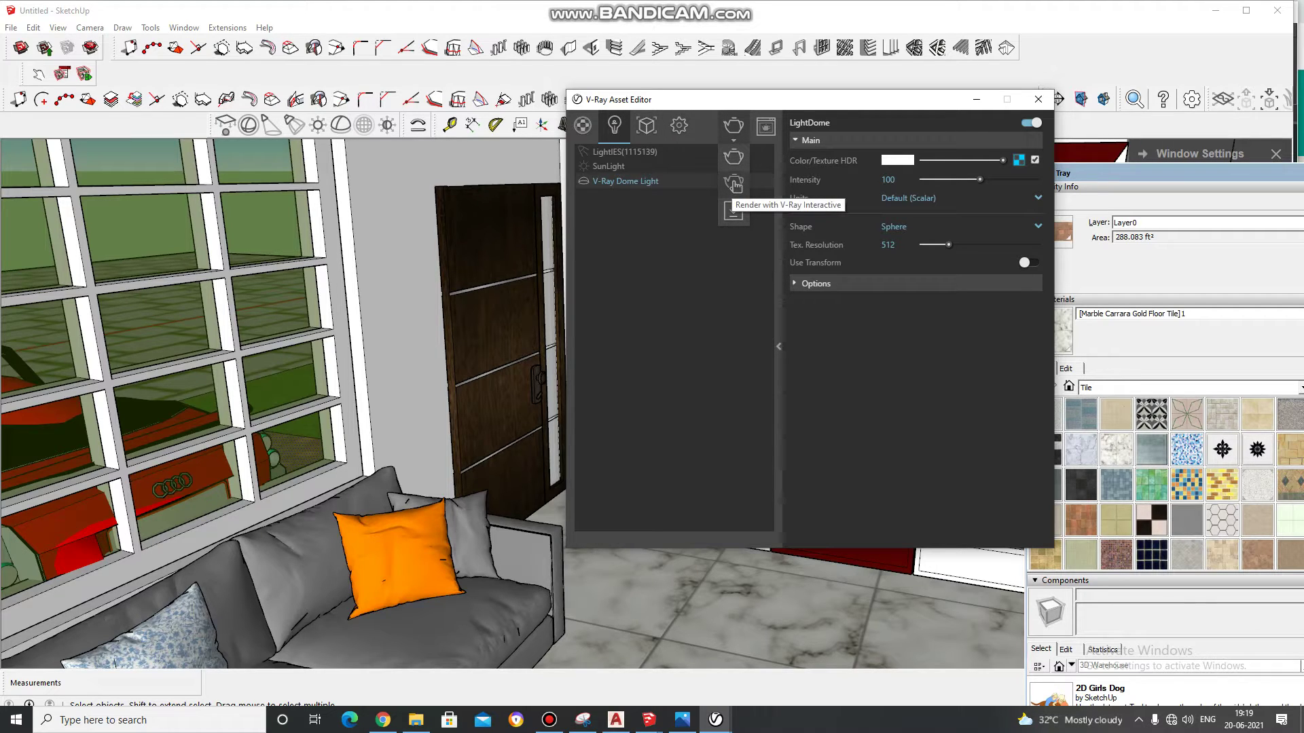
left_click(736, 185)
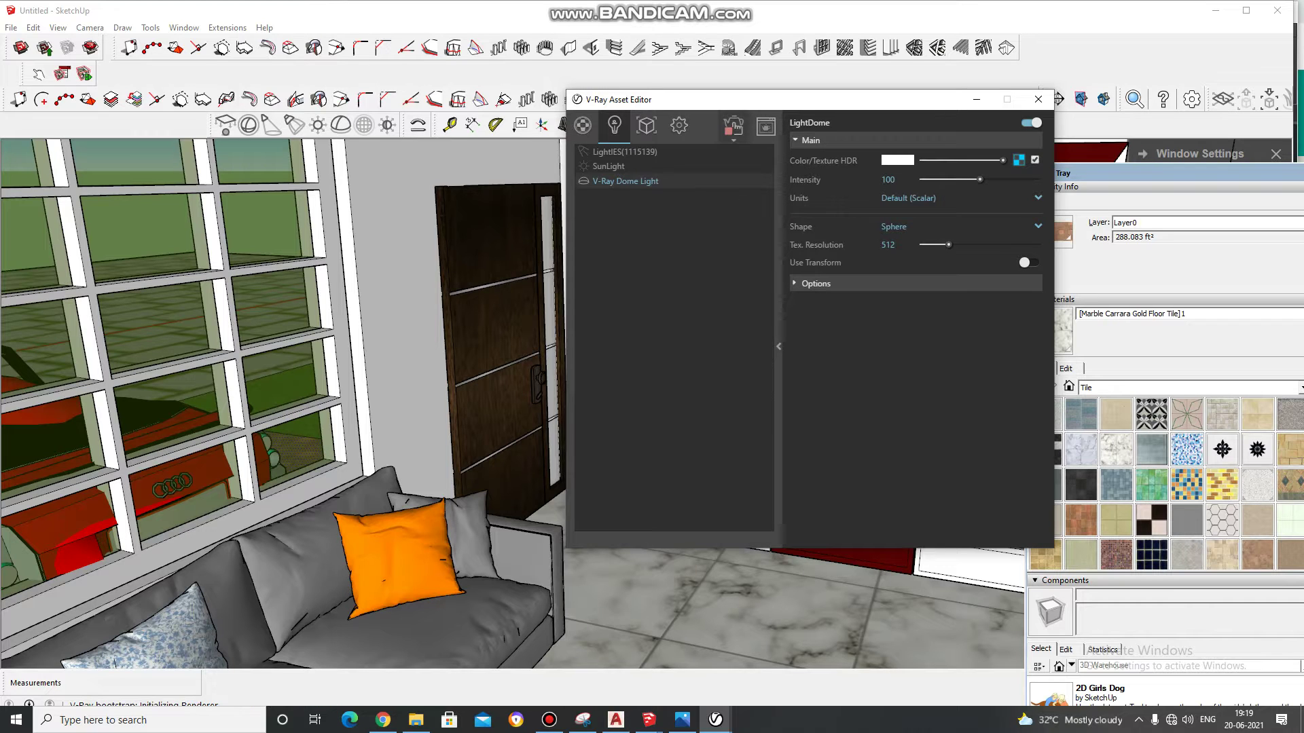
Step: Move the V-Ray window aside and set the Materials category to Glass and Mirrors
mouse_move(812, 107)
left_mouse_down()
mouse_move(866, 106)
mouse_move(163, 249)
mouse_move(771, 95)
left_mouse_up()
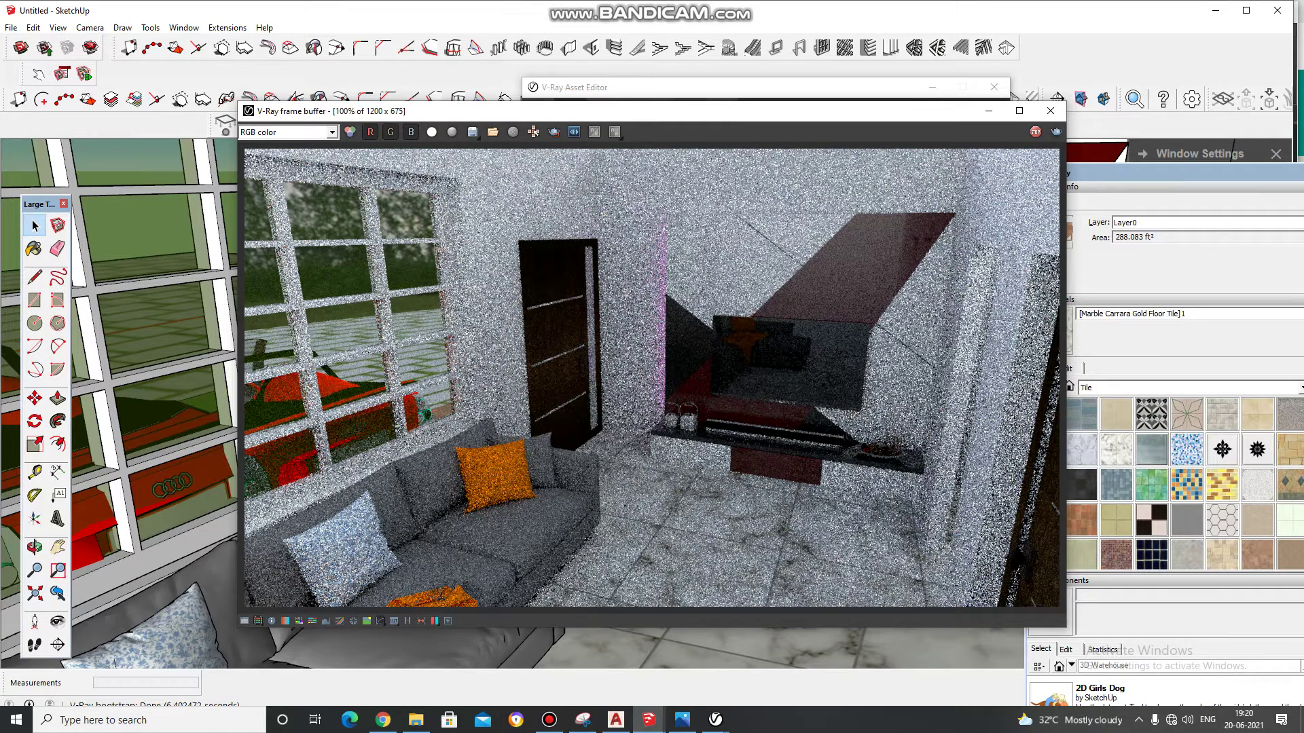
left_click(1188, 387)
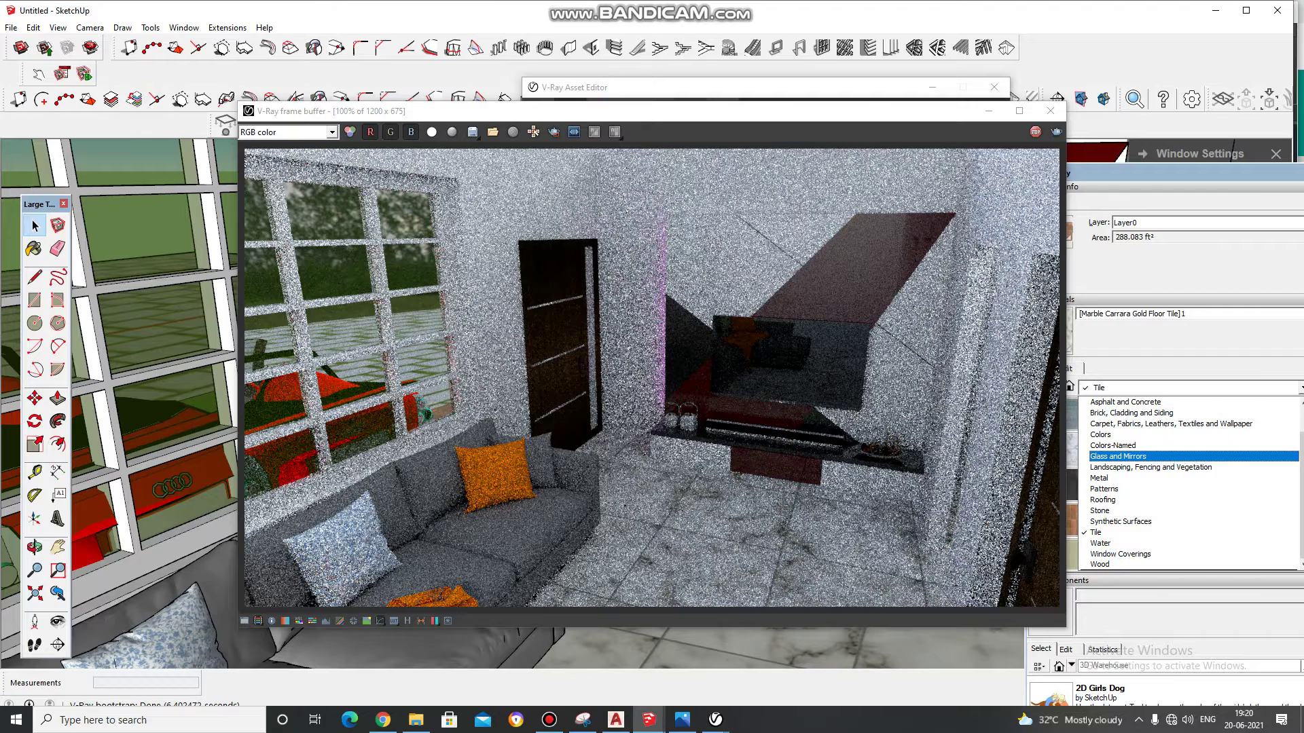
left_click(1117, 457)
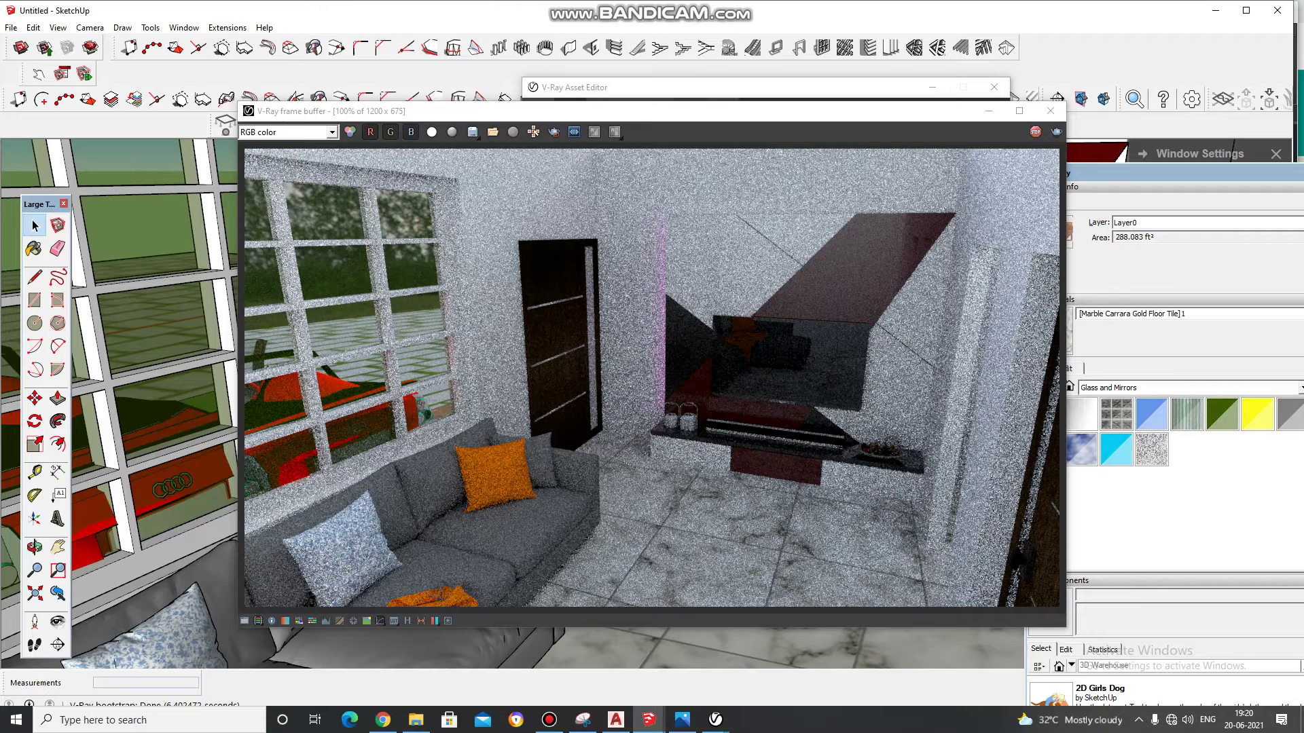
Step: Shift the V-Ray frame buffer window left in stages to uncover the Materials panel
left_click_drag(476, 111, 451, 112)
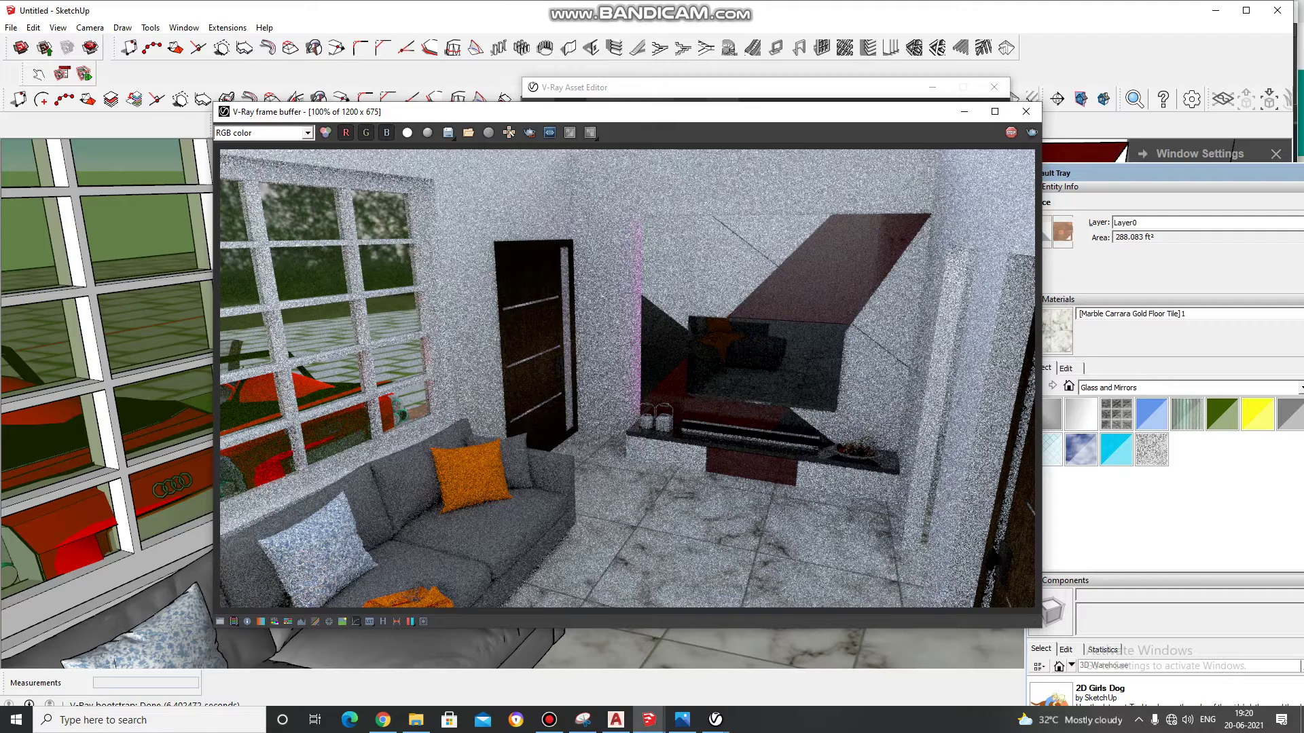
mouse_move(426, 111)
left_mouse_down()
mouse_move(324, 110)
mouse_move(424, 119)
left_mouse_up()
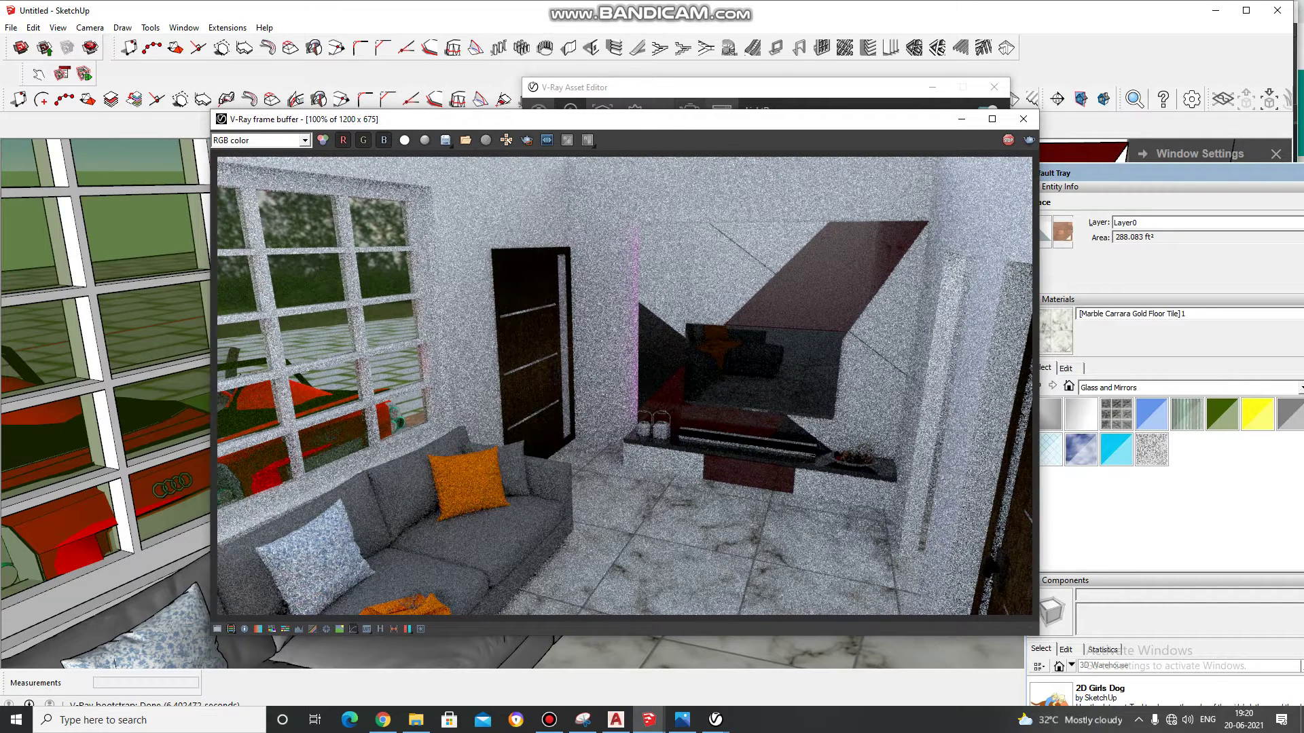
left_click_drag(423, 119, 399, 119)
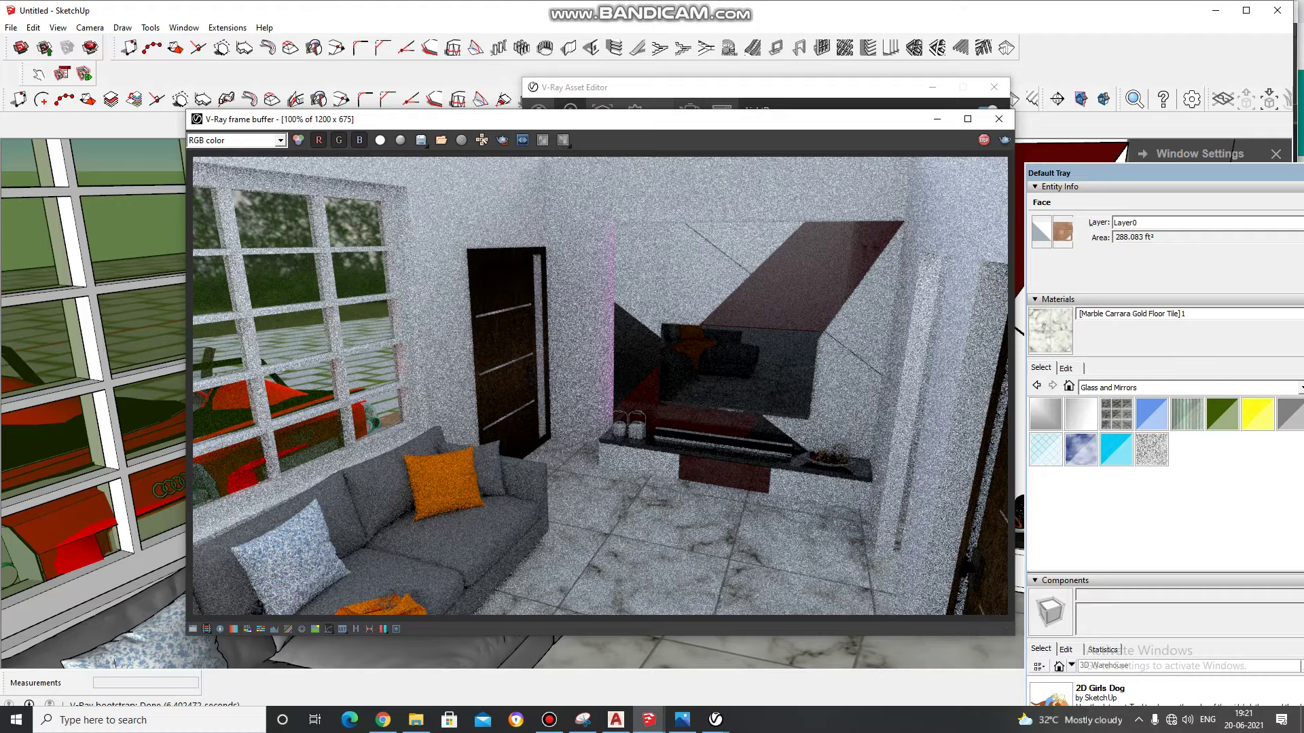
left_click_drag(399, 119, 359, 124)
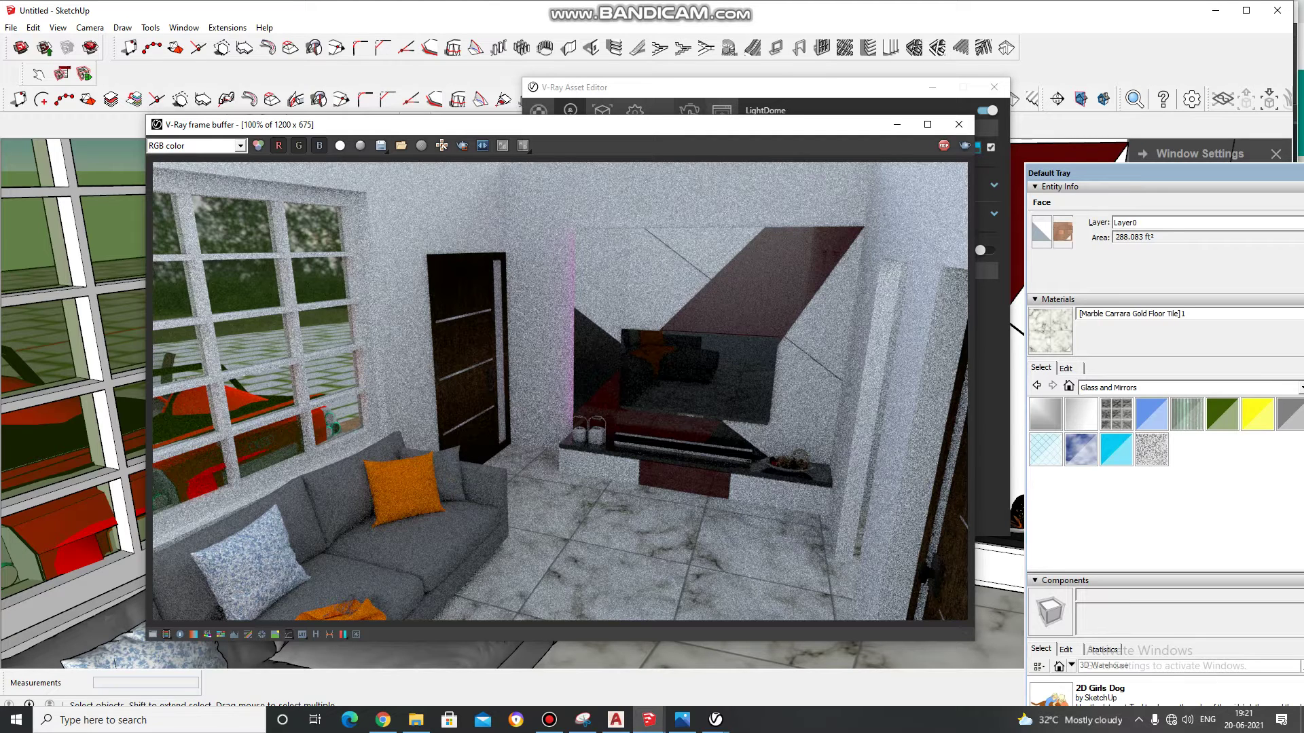
Step: Show the marble floor tile's Edit settings and nudge the render window up and right
left_click(1066, 368)
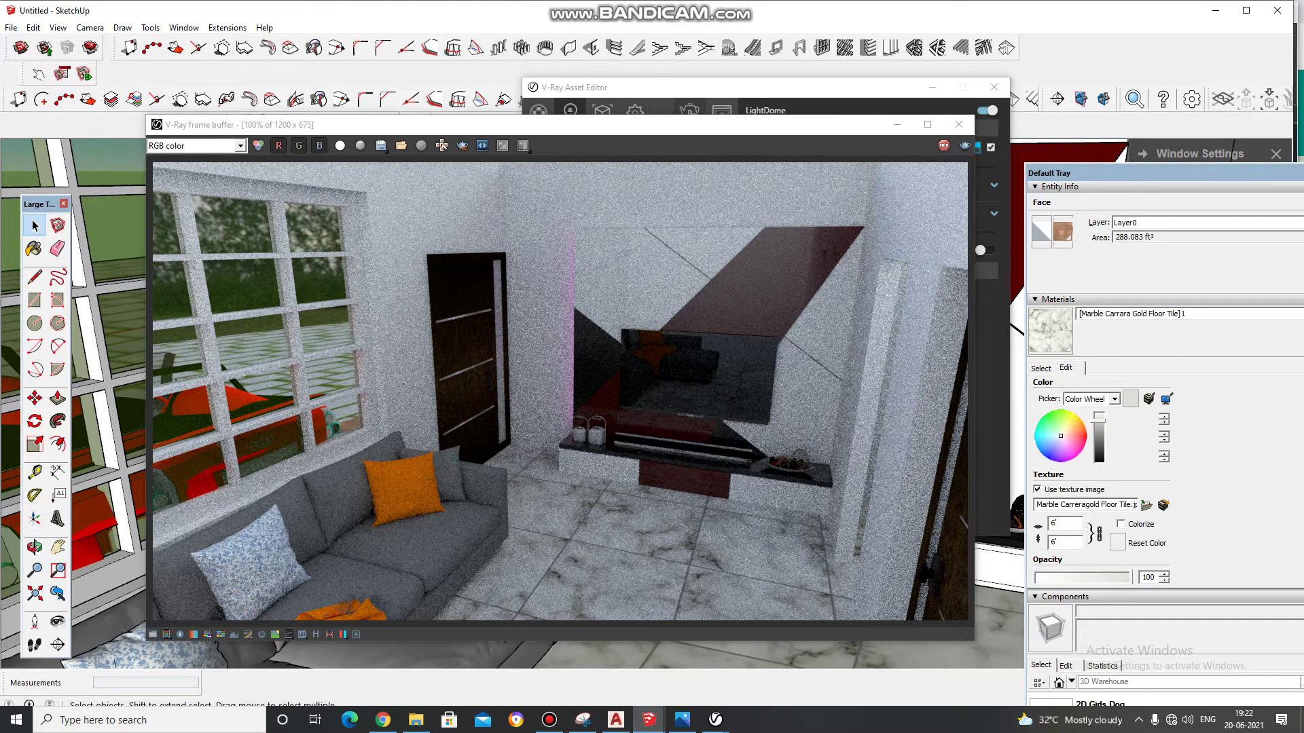
mouse_move(686, 125)
left_mouse_down()
mouse_move(727, 117)
mouse_move(700, 114)
left_mouse_up()
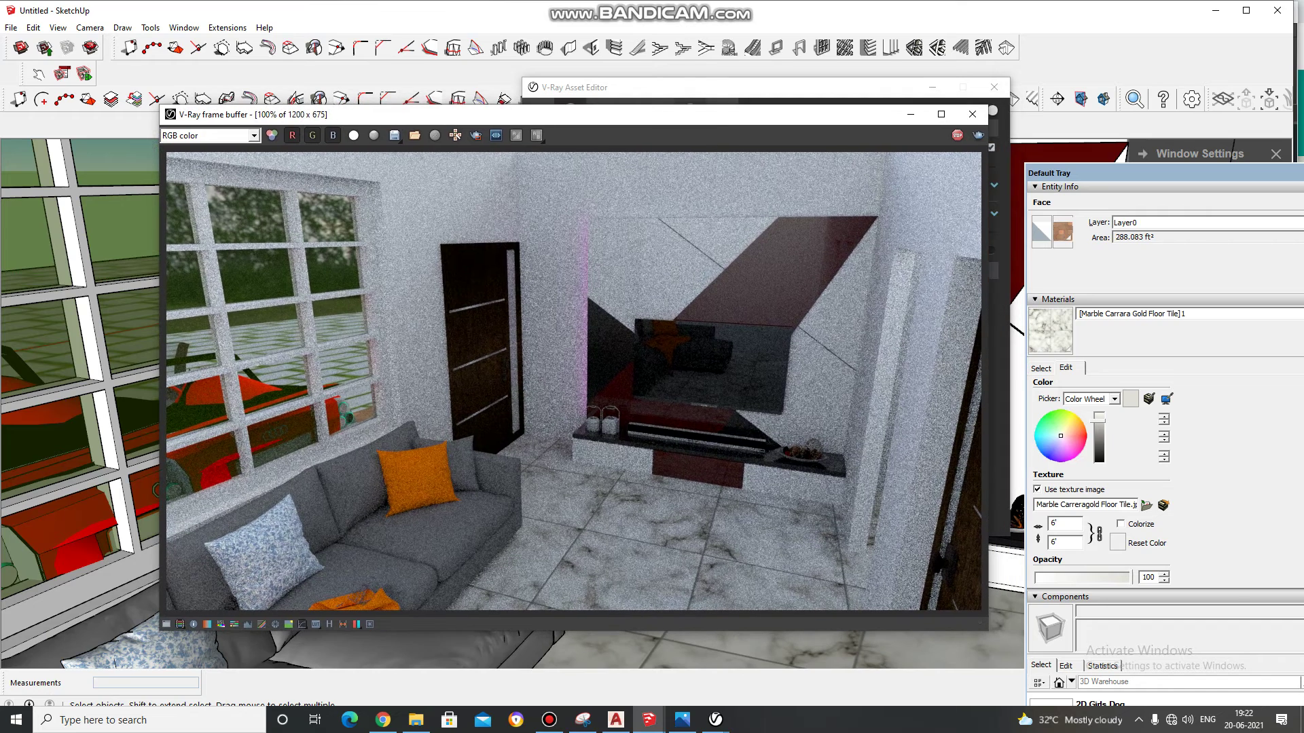